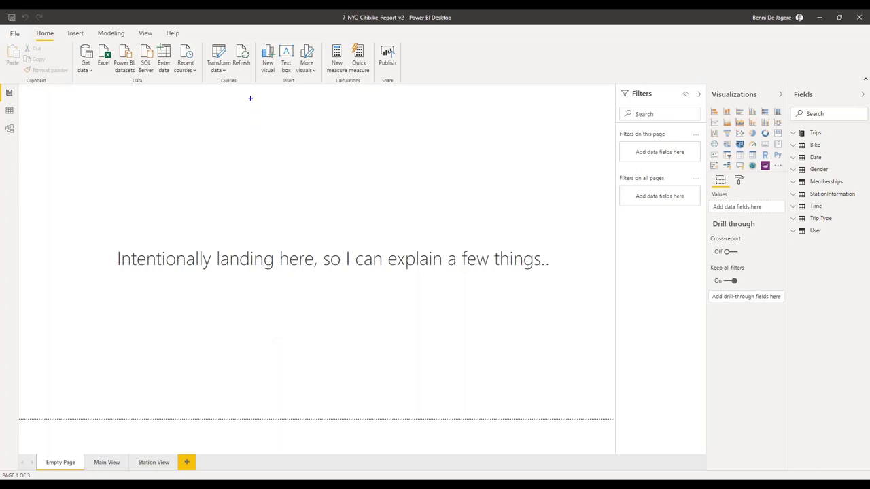
# Step: Show the Sync slicers pane, collapse the Filters pane, and hide the Sync slicers pane again
pyautogui.moveTo(144, 39)
pyautogui.mouseDown()
pyautogui.moveTo(170, 70)
pyautogui.moveTo(174, 210)
pyautogui.moveTo(73, 229)
pyautogui.mouseUp()
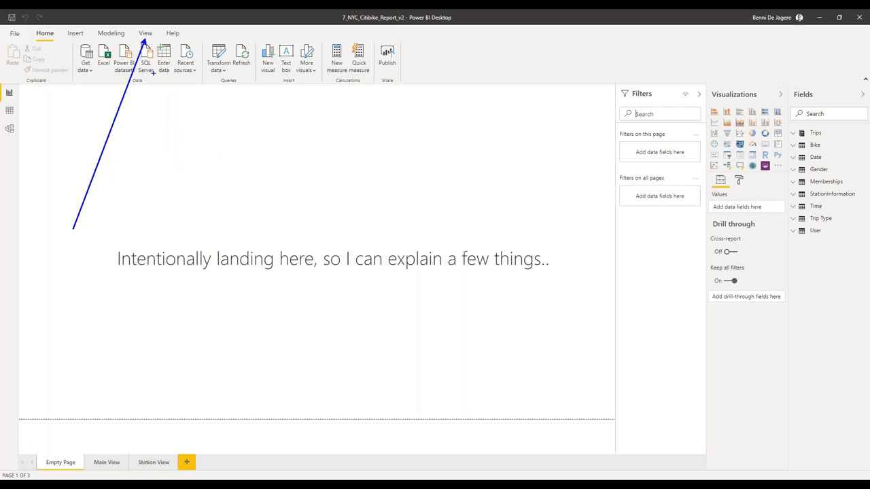
pyautogui.press('Escape')
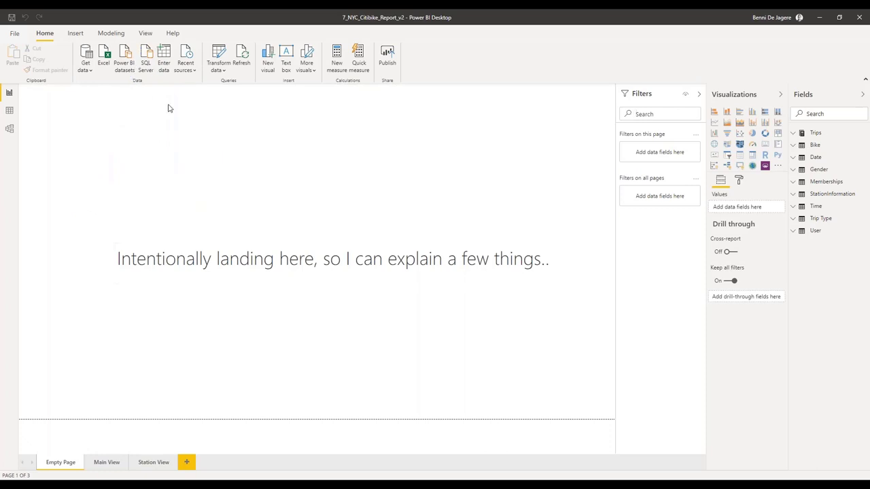
pyautogui.click(145, 34)
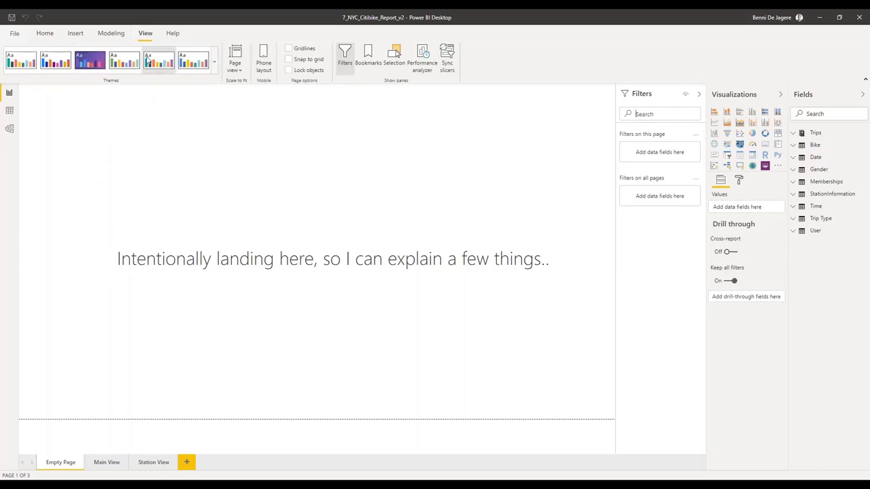
pyautogui.moveTo(452, 73)
pyautogui.mouseDown()
pyautogui.moveTo(524, 109)
pyautogui.moveTo(466, 131)
pyautogui.moveTo(459, 95)
pyautogui.moveTo(510, 186)
pyautogui.mouseUp()
pyautogui.press('Escape')
pyautogui.click(448, 58)
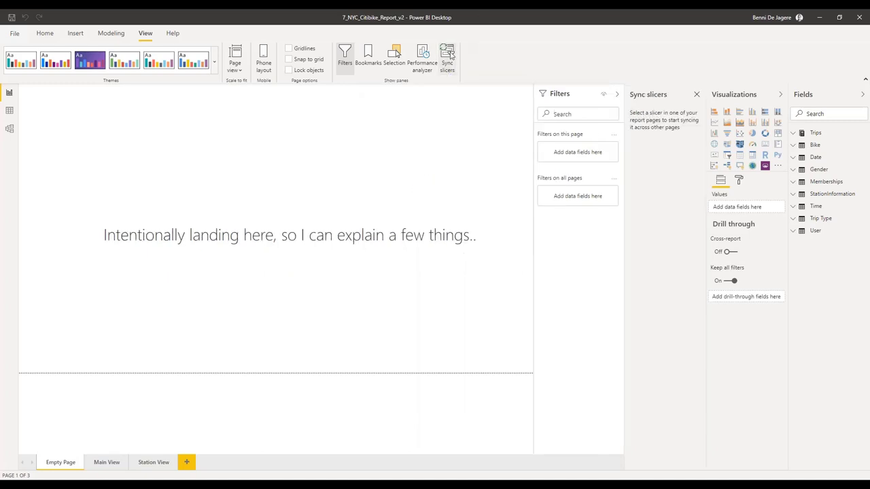
pyautogui.click(615, 95)
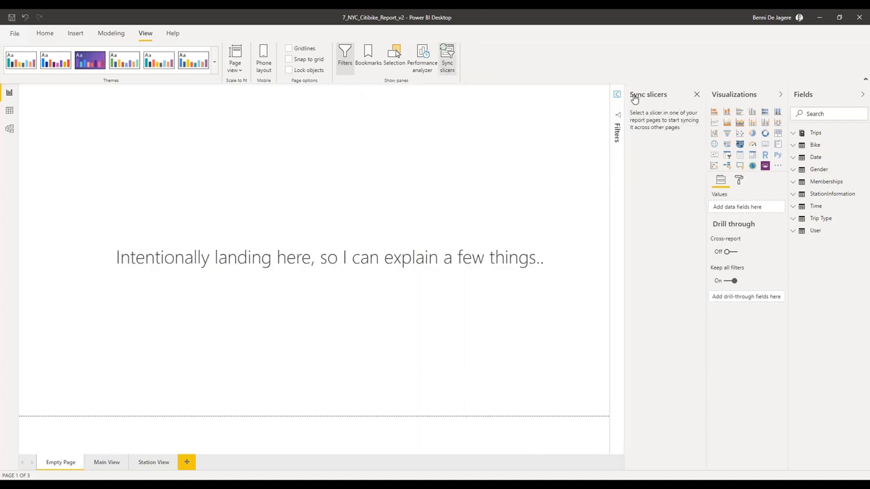
pyautogui.click(447, 60)
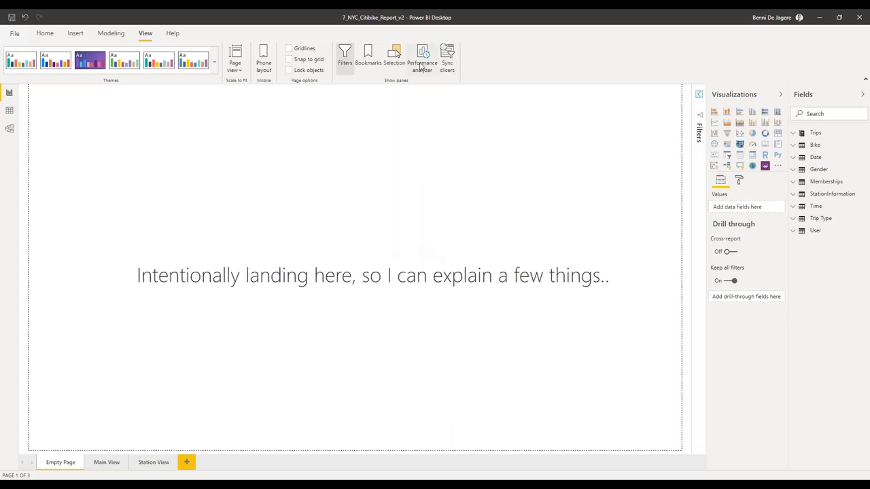
# Step: Open the Performance analyzer with the Visualizations pane collapsed and start a recording
pyautogui.click(422, 60)
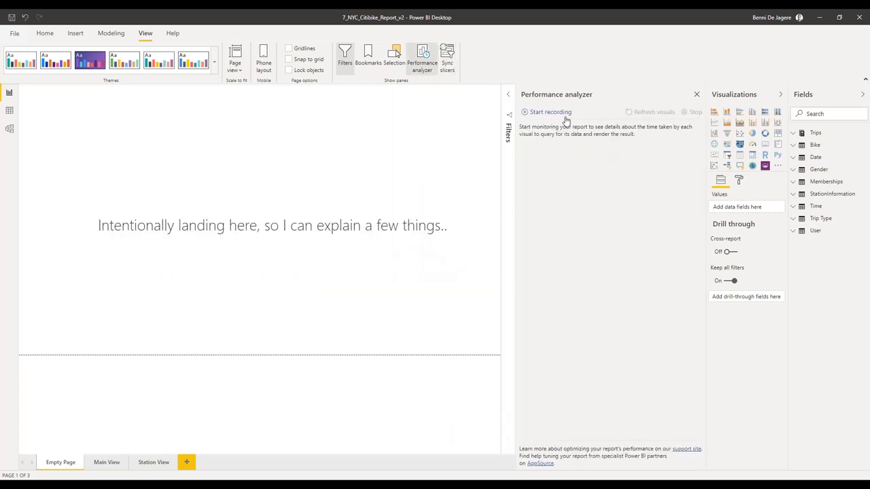
pyautogui.click(779, 95)
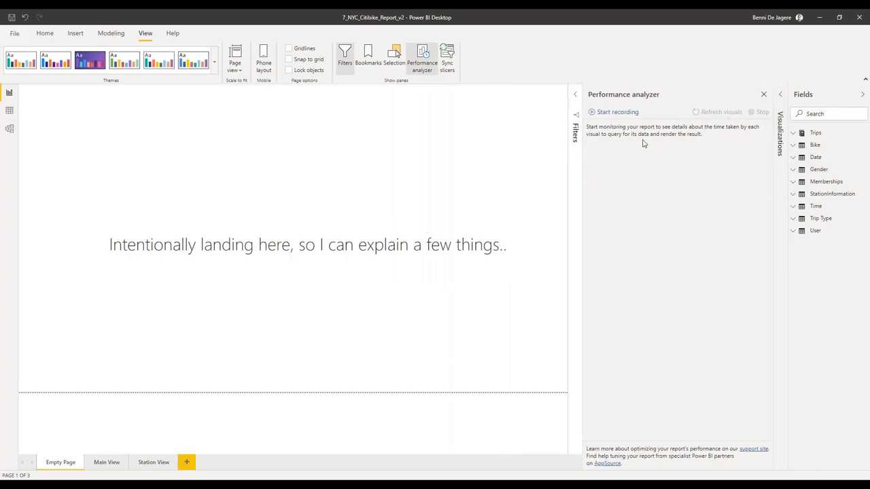
pyautogui.click(619, 113)
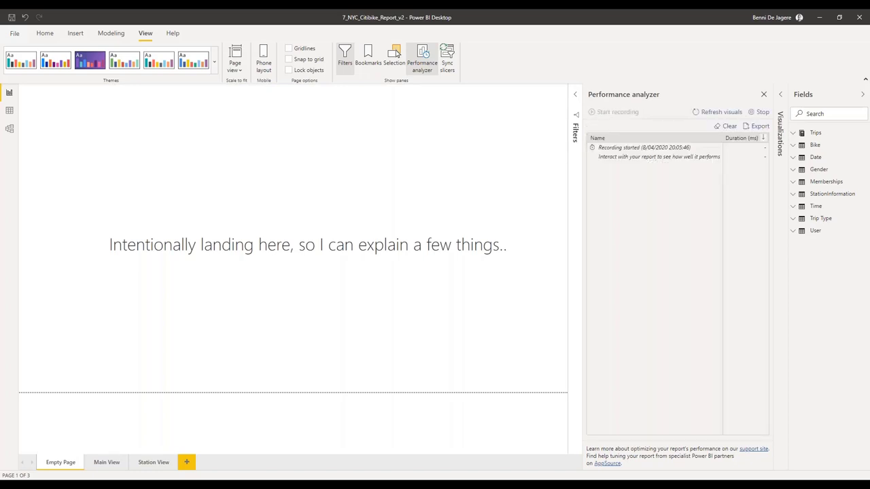
# Step: Load the Main View page while recording and expand the timing details of Card Avg Duration
pyautogui.click(106, 464)
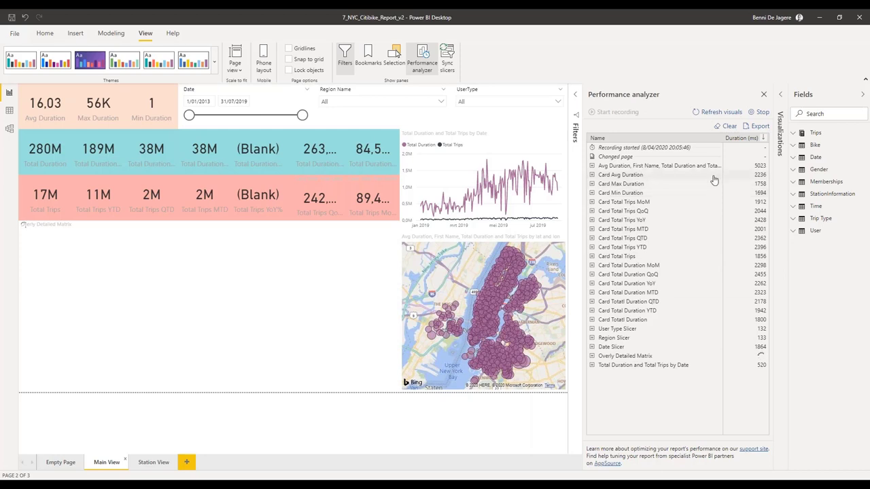
pyautogui.click(592, 175)
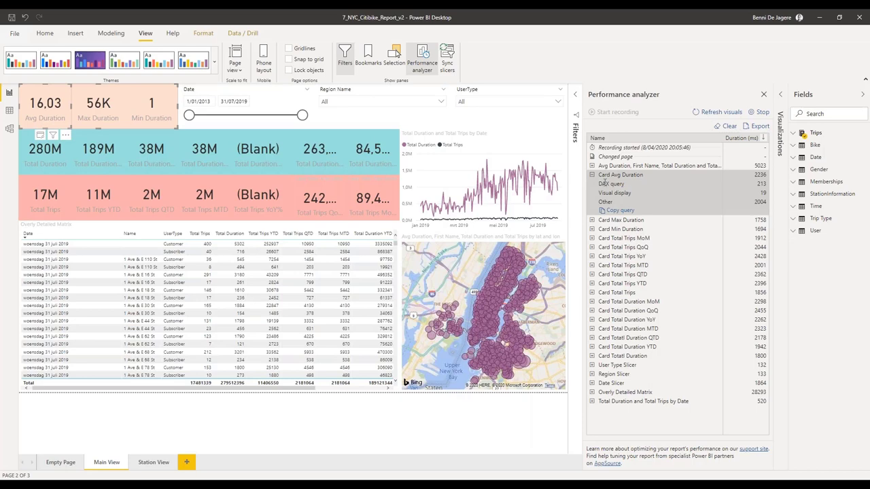
pyautogui.moveTo(601, 184)
# Step: Sort the Performance analyzer results by visual display time in descending order
pyautogui.click(762, 137)
pyautogui.moveTo(778, 170)
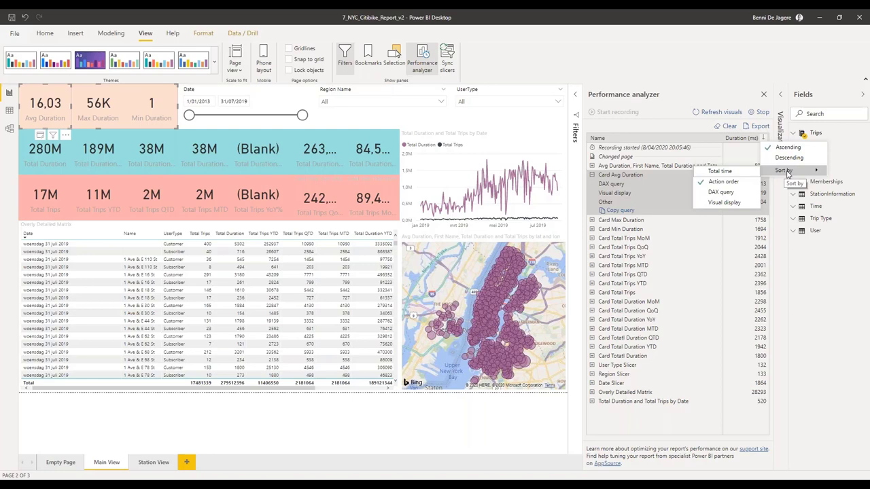
pyautogui.click(726, 202)
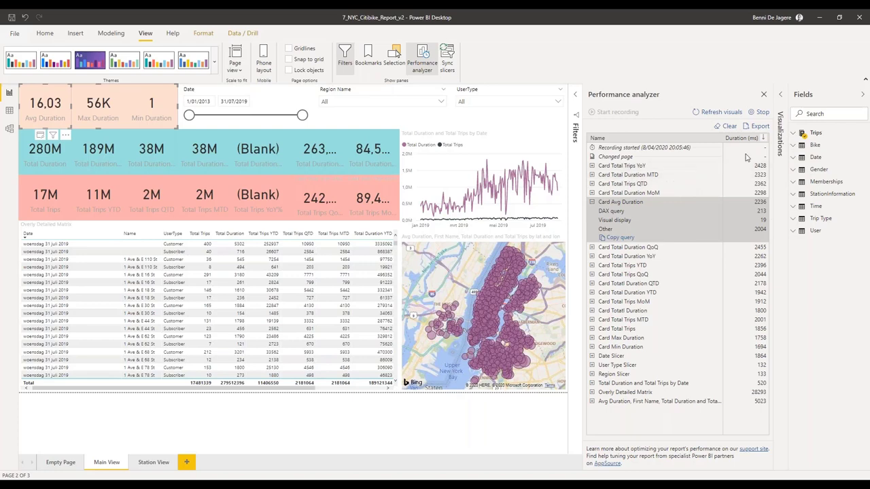
pyautogui.click(763, 138)
pyautogui.click(776, 159)
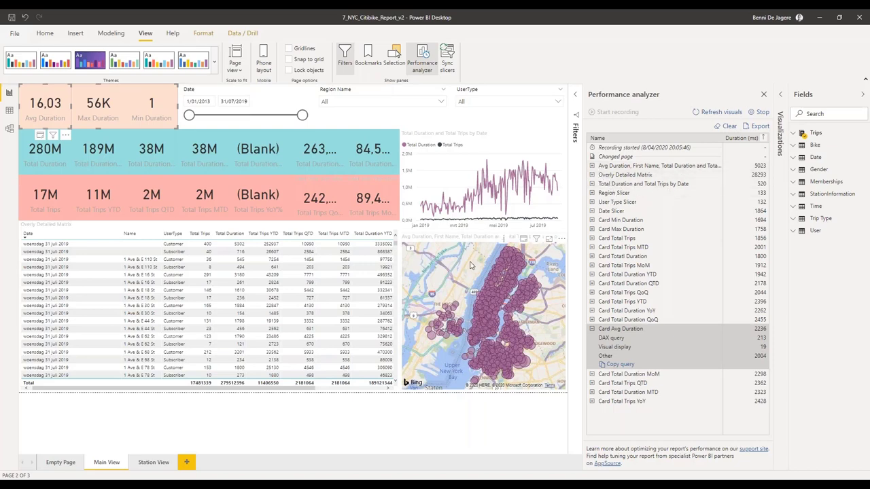
# Step: Expand the map visual's timing details and sort the Performance analyzer results by DAX query time
pyautogui.click(592, 165)
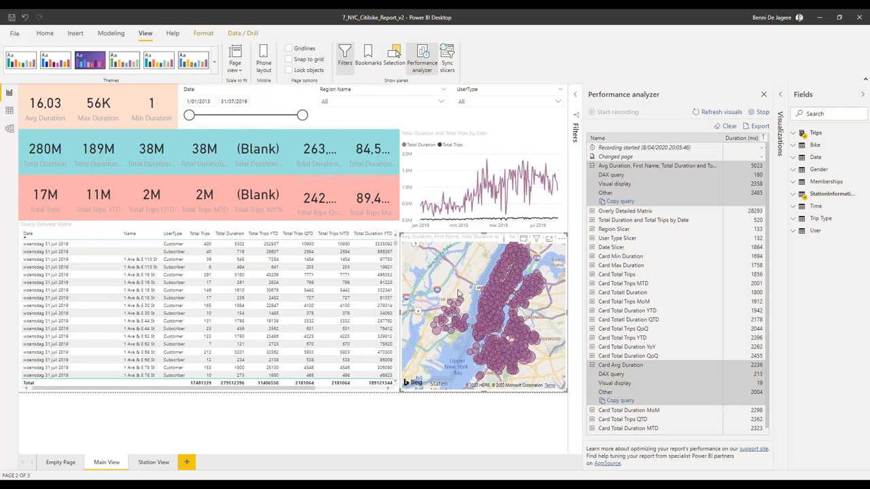
pyautogui.click(763, 138)
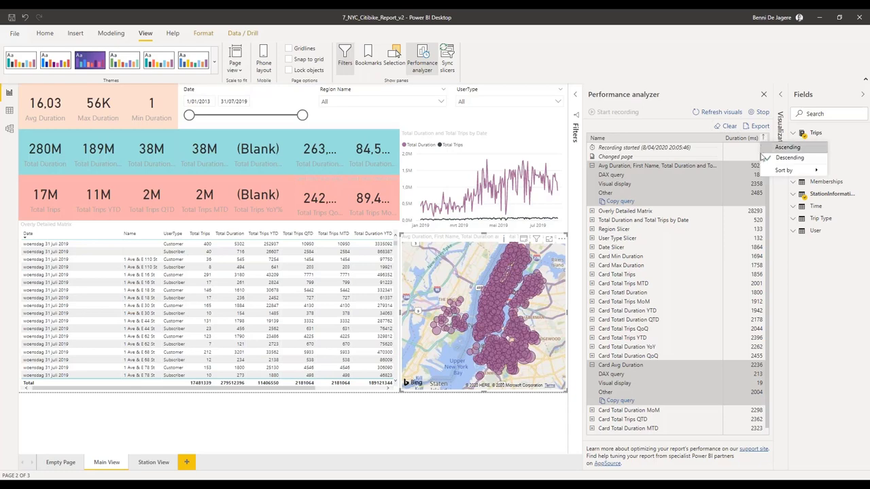
pyautogui.moveTo(782, 170)
pyautogui.click(728, 193)
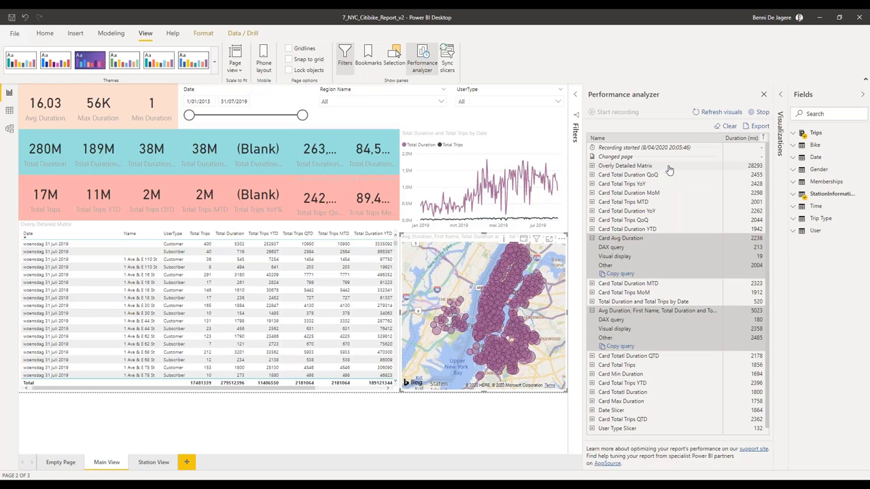
# Step: Browse further down the rows of the Overly Detailed Matrix and return to its first rows
pyautogui.scroll(-3, 246, 293)
pyautogui.scroll(-3, 247, 294)
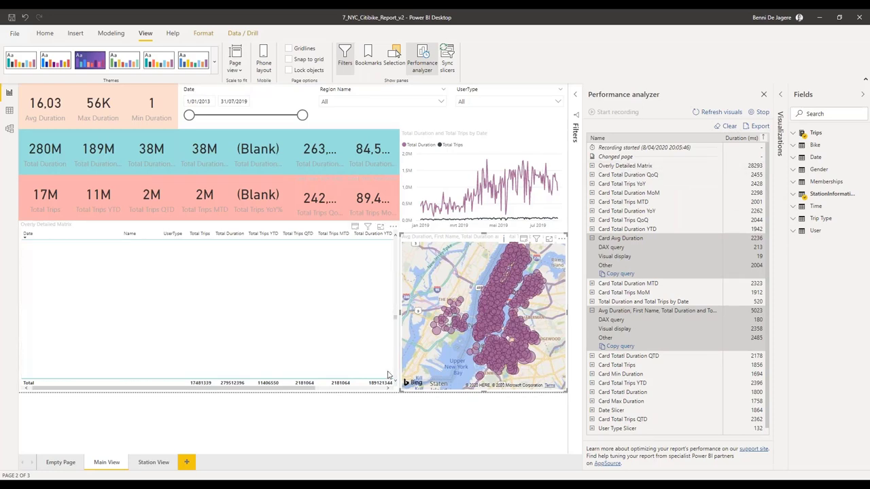
pyautogui.moveTo(394, 376); pyautogui.dragTo(385, 244)
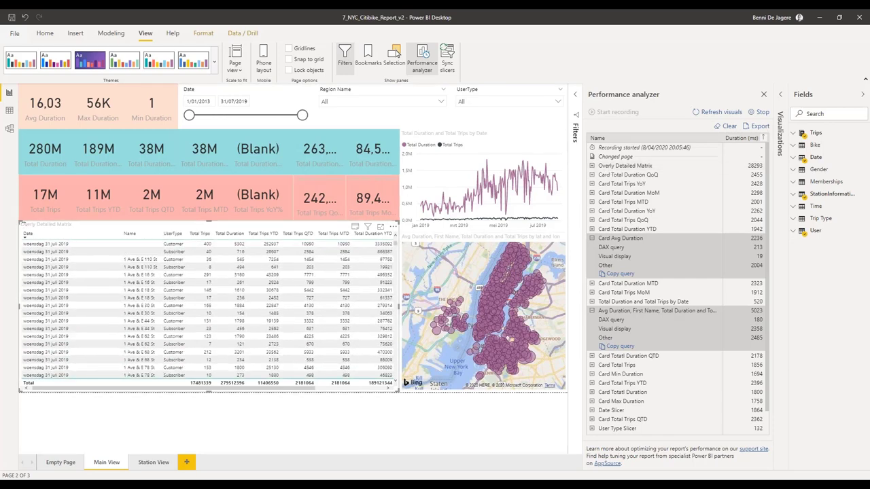
# Step: Copy the DAX query of Card Total Duration QoQ from the Performance analyzer and paste it into an empty Notepad++ document
pyautogui.click(592, 175)
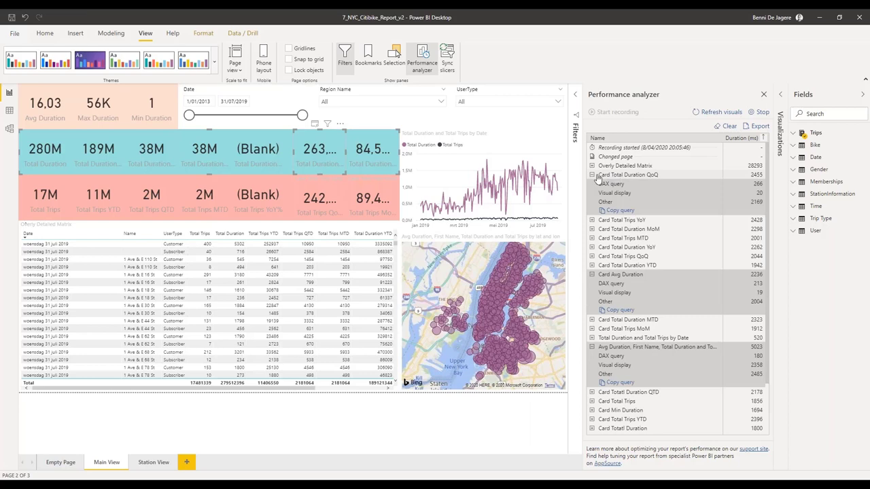
pyautogui.click(614, 211)
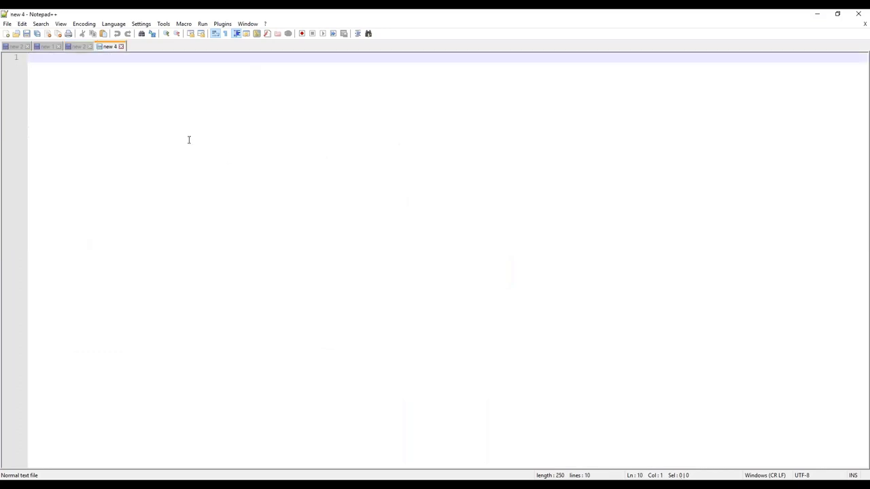
pyautogui.write('// DAX Query DEFINE VAR __DS0FilterTable =    FILTER(     KEEPFILTERS(VALUES(\'Date\'[Date])),     \'Date\'[Date] < DATE(2019, 8, 1)   )  EVALUATE   SUMMARIZECOLUMNS(__DS0FilterTable, "Total_Duration_QoQ_", IGNORE(\'Trips\'[Total Duration QoQ%]))')
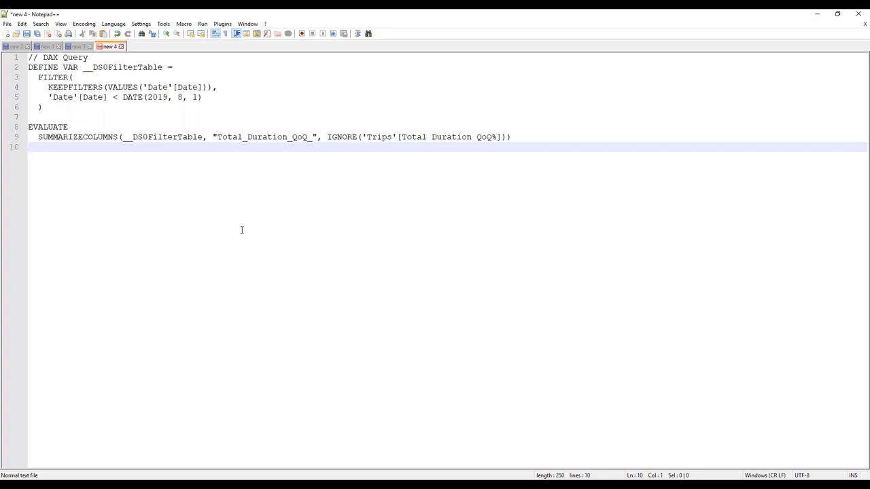
# Step: Switch to DAX Studio and connect it to the PBI / SSDT model 7_NYC_Citibike_Report_v2
pyautogui.click(818, 16)
pyautogui.click(499, 275)
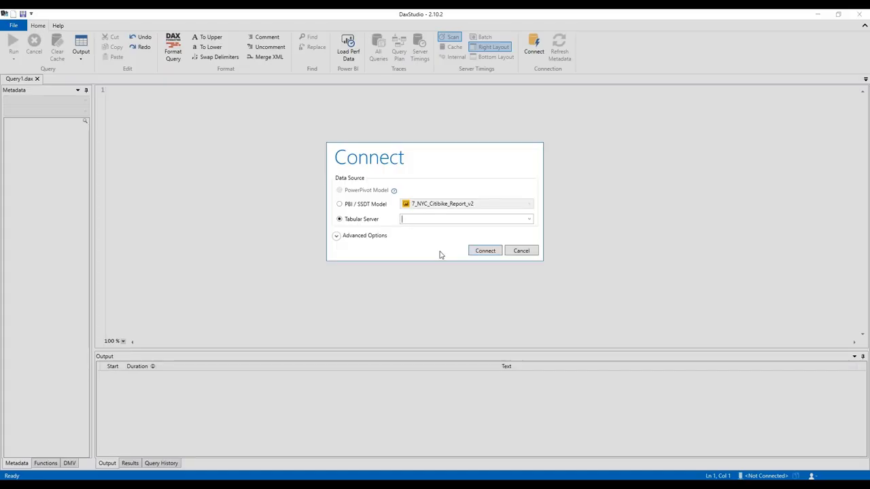
pyautogui.click(367, 206)
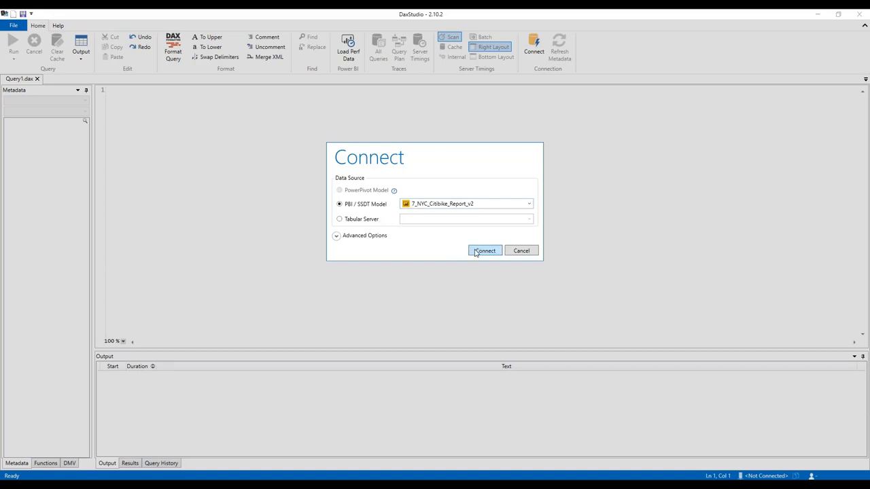
pyautogui.click(530, 205)
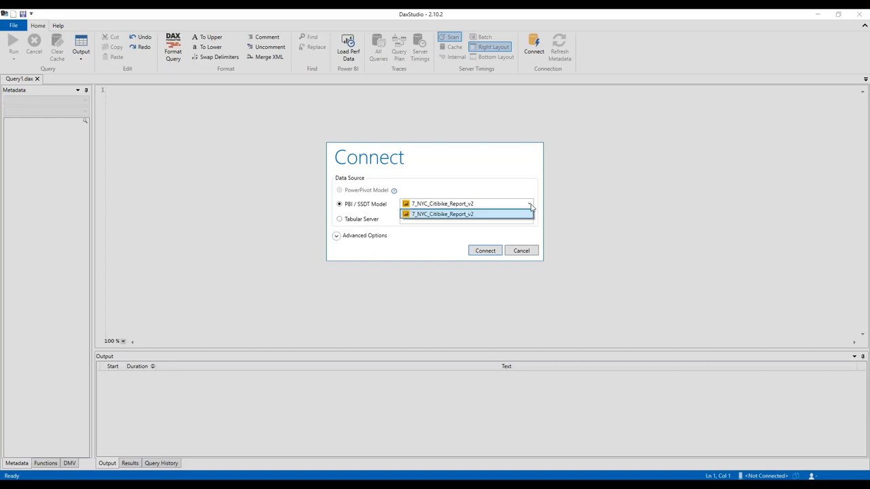
pyautogui.click(434, 215)
pyautogui.click(487, 250)
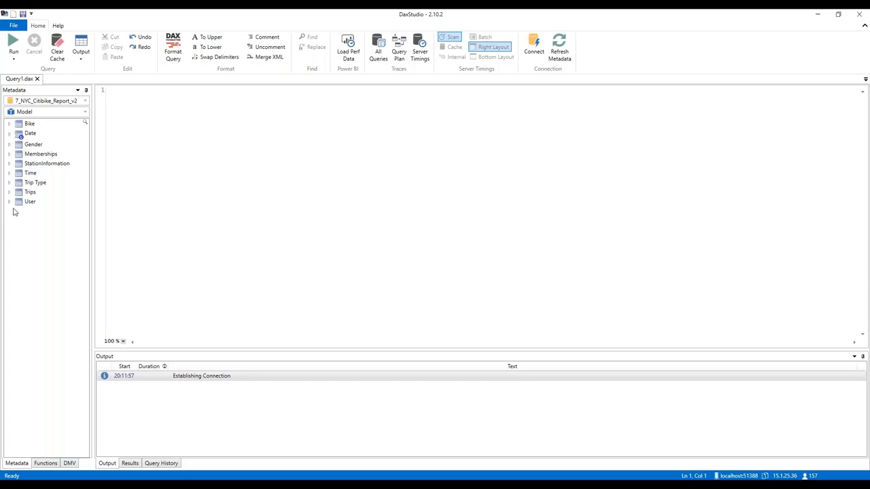
# Step: Expand the Time, StationInformation, Gender and Trips tables in the model metadata to examine their columns and measures
pyautogui.click(9, 173)
pyautogui.click(10, 164)
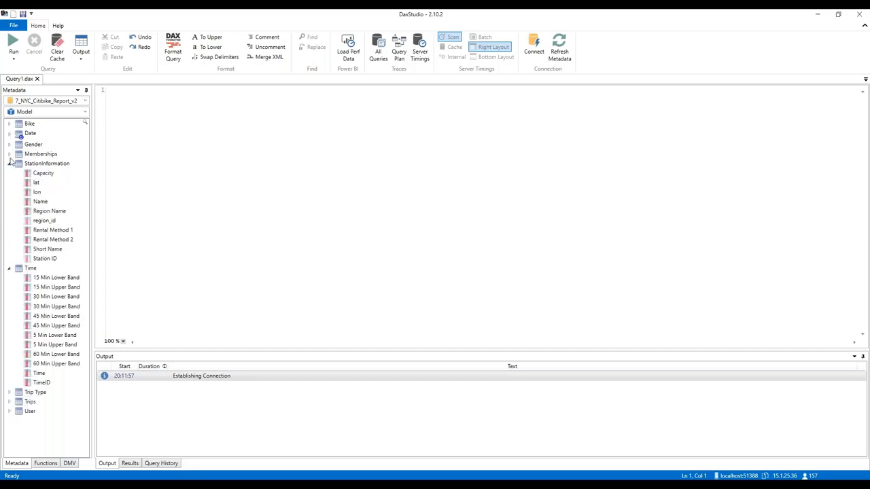
pyautogui.click(9, 145)
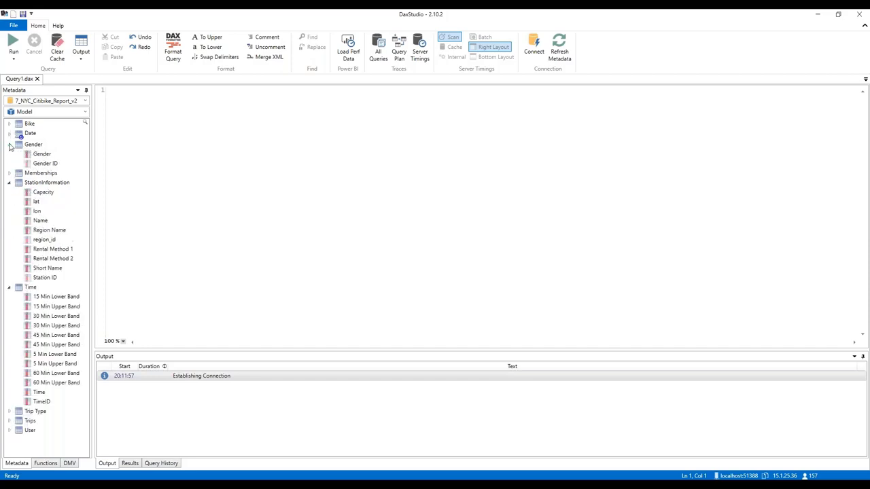
pyautogui.click(8, 422)
pyautogui.scroll(-1, 23, 410)
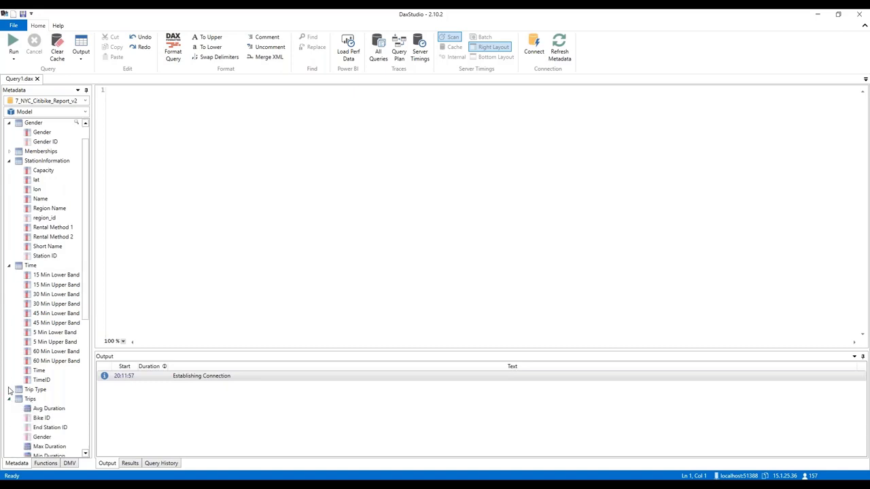
pyautogui.scroll(-1, 31, 405)
# Step: Paste the copied Total Duration QoQ% DAX query into Query1.dax and slightly enlarge the Output area
pyautogui.click(193, 168)
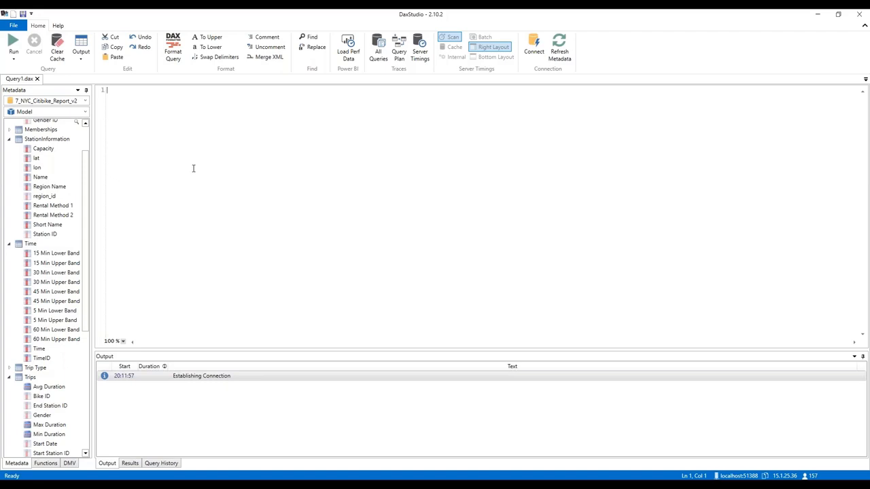
pyautogui.write('// DAX Query DEFINE VAR __DSOFilterTable =   FILTER(     KEEPFILTERS(VALUES(\'Date\'[Date])),     \'Date\'[Date] < DATE(2019, 8, 1)   )  EVALUATE   SUMMARIZECOLUMNS(__DSOFilterTable, "Total_Duration_QoQ_", IGNORE(\'Trips\'[Total Duration QoQ%]))')
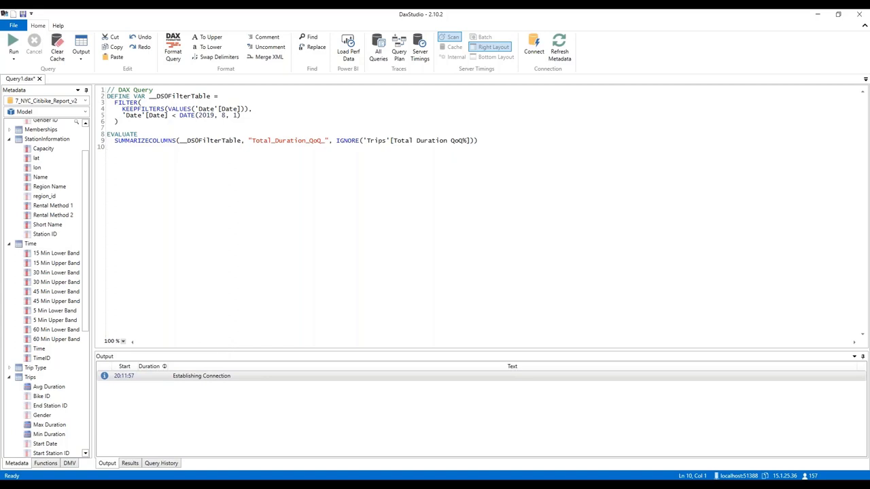
pyautogui.moveTo(223, 349); pyautogui.dragTo(224, 337)
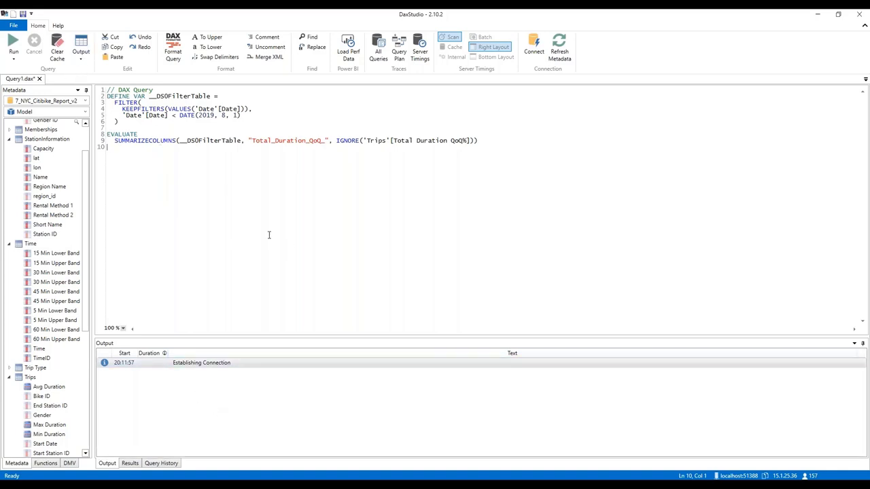
# Step: Clear the database cache several times and return the focus to the query editor
pyautogui.click(60, 46)
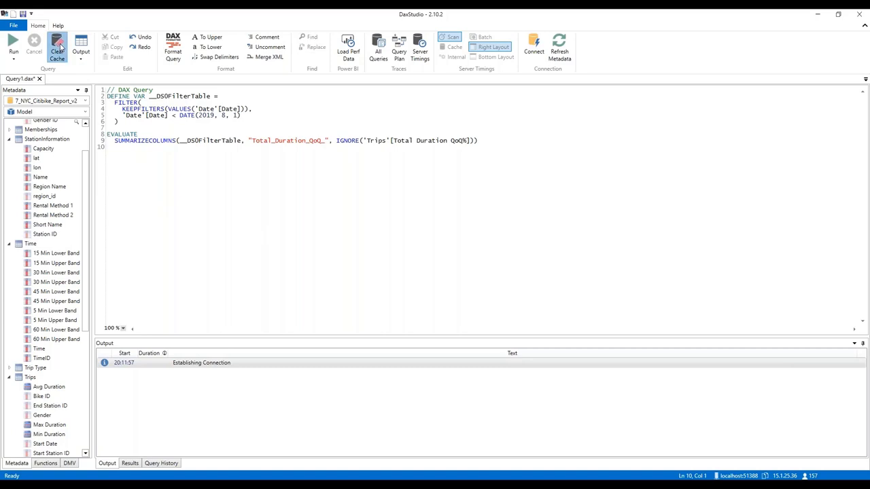
pyautogui.click(60, 46)
pyautogui.click(60, 46)
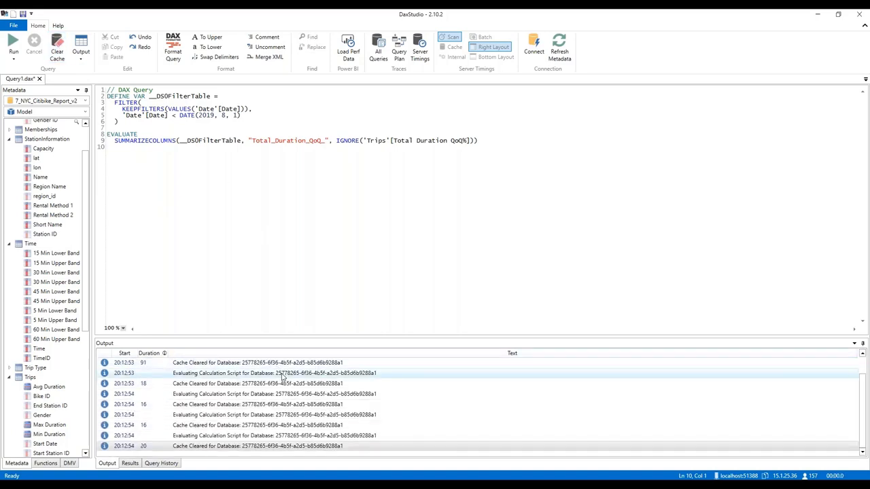
pyautogui.click(221, 246)
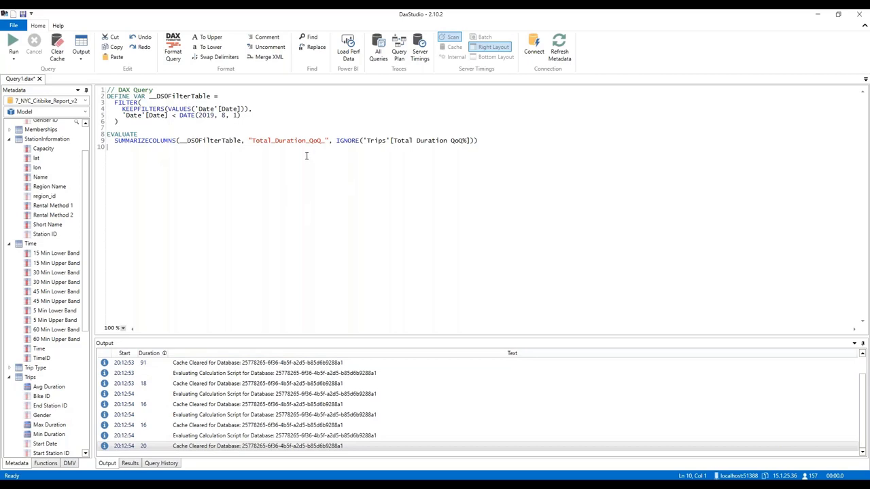
# Step: Turn on the Server Timings trace, run the Total Duration QoQ% query and view its result
pyautogui.click(420, 54)
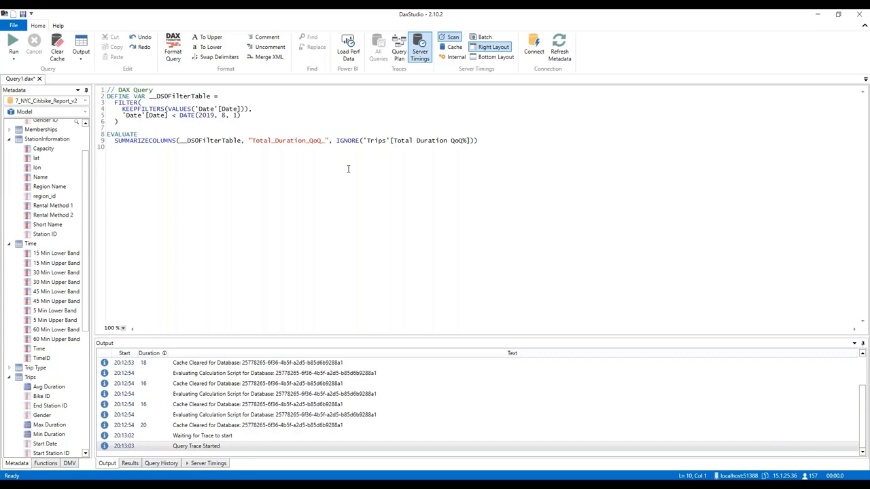
pyautogui.click(275, 175)
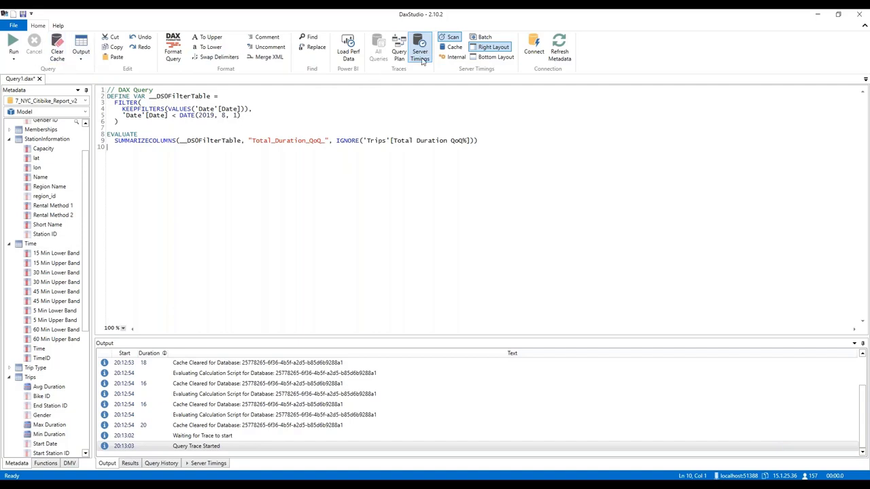
pyautogui.click(14, 45)
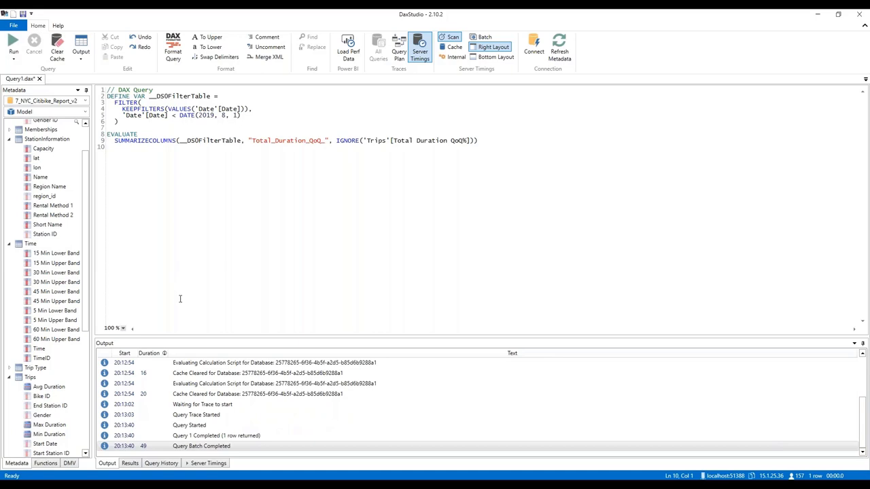
pyautogui.click(130, 464)
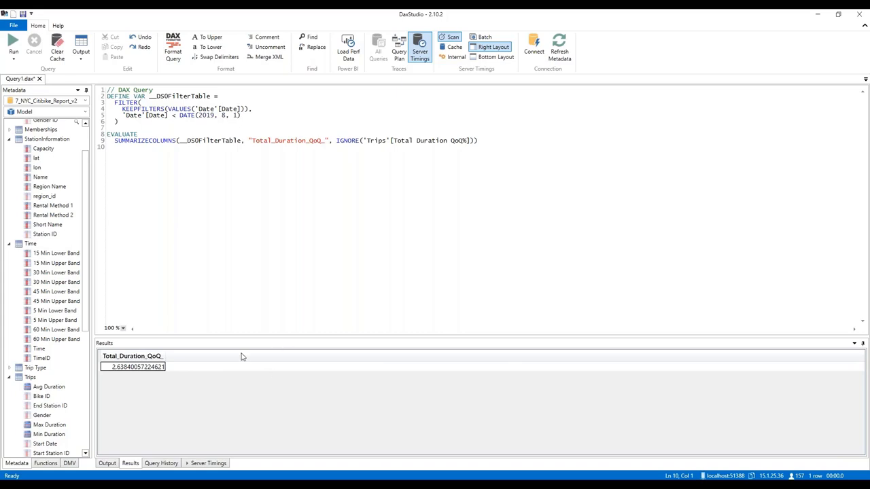
# Step: Examine the storage engine scans of the query in Server Timings, including their durations and query text
pyautogui.click(200, 463)
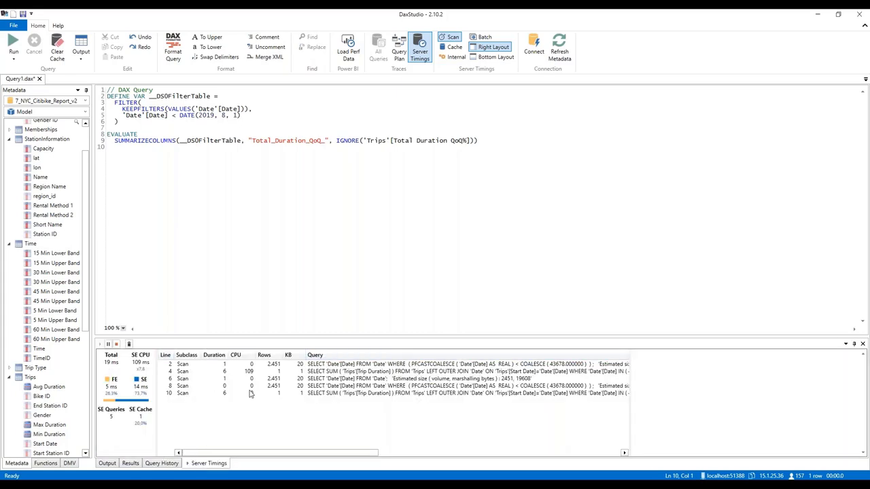
pyautogui.click(346, 372)
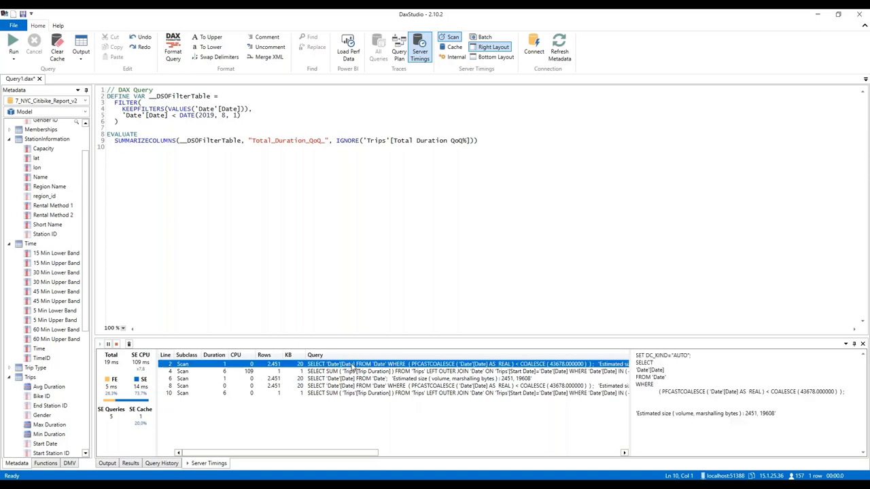
pyautogui.hscroll(3, 346, 373)
pyautogui.click(343, 378)
pyautogui.click(340, 372)
pyautogui.click(333, 364)
pyautogui.moveTo(323, 454); pyautogui.dragTo(230, 444)
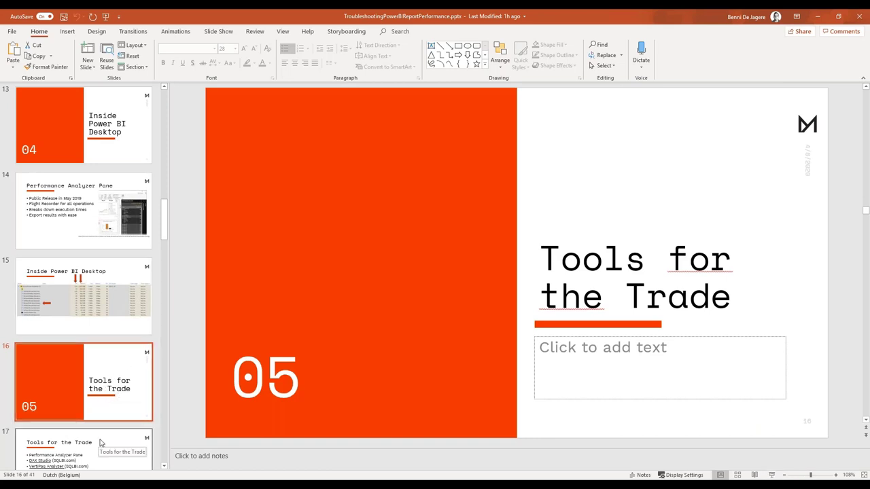
# Step: Switch to PowerPoint, present from slide 16 and advance to the Tools for the Trade list
pyautogui.click(772, 475)
pyautogui.click(459, 258)
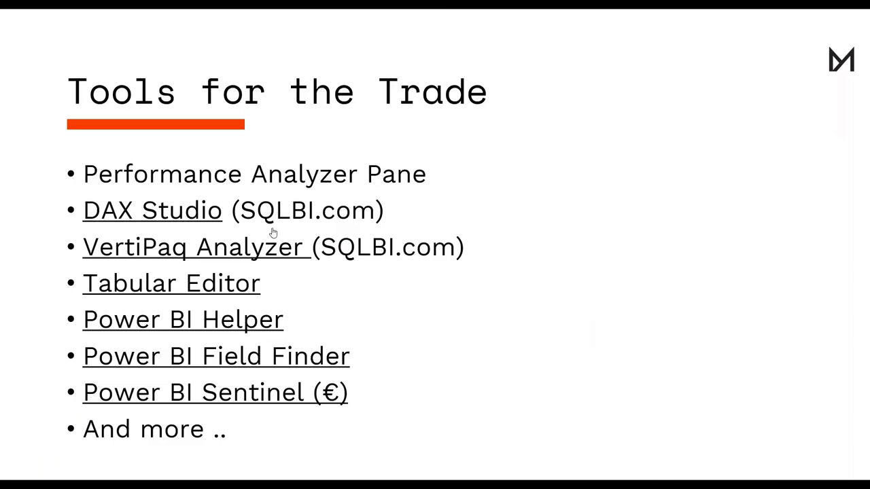
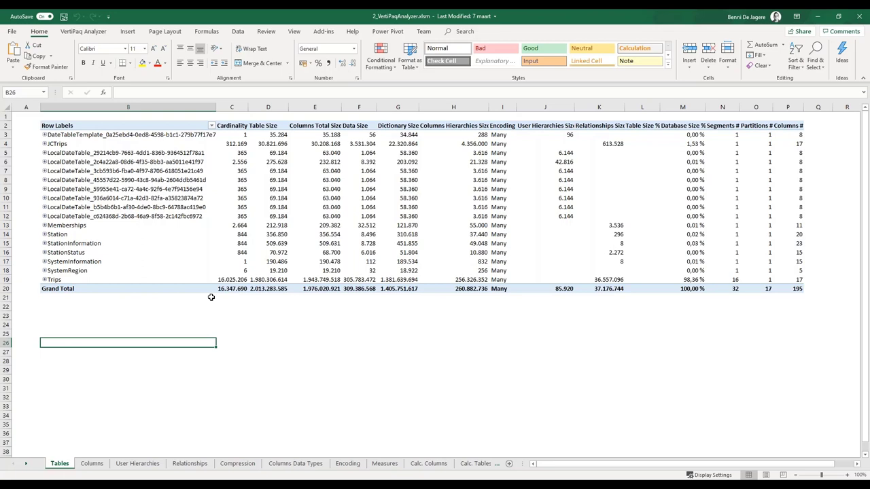
# Step: Switch to the 2_VertiPaqAnalyzer.xlsm workbook in Excel and examine the per-table sizes and Grand Total on the Tables sheet
pyautogui.rightClick(212, 297)
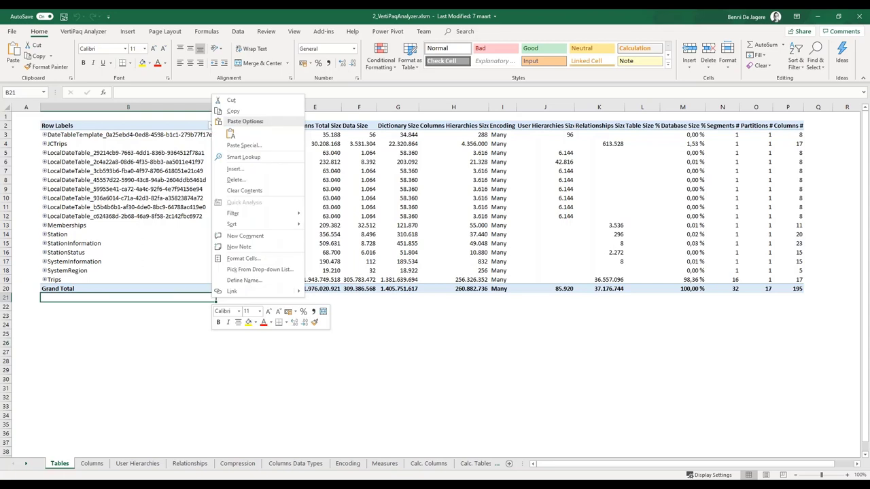
pyautogui.press('Escape')
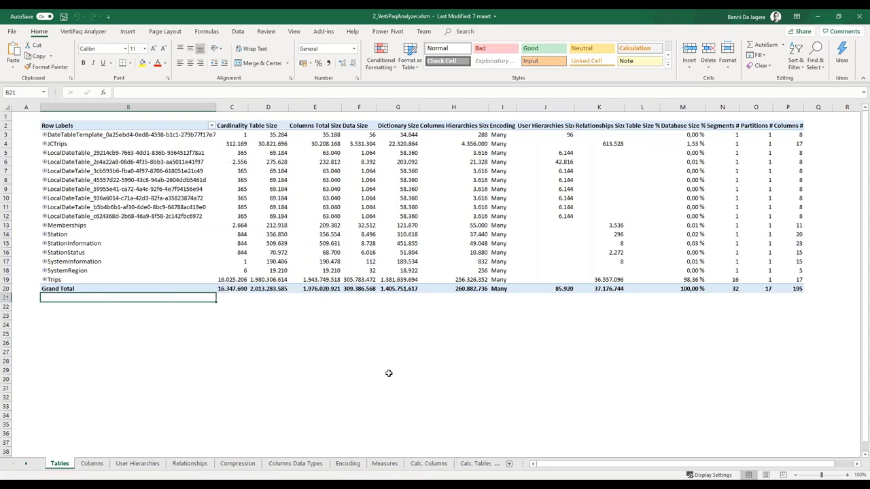
pyautogui.click(338, 350)
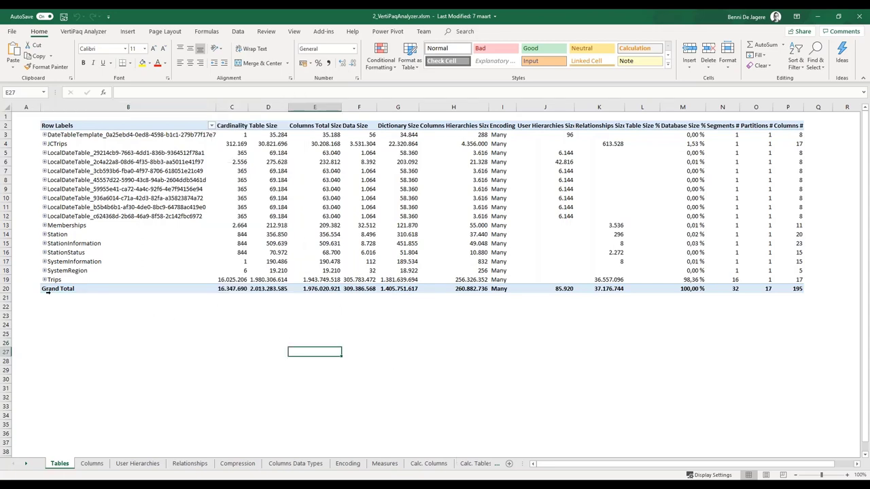
pyautogui.moveTo(47, 299); pyautogui.dragTo(611, 301)
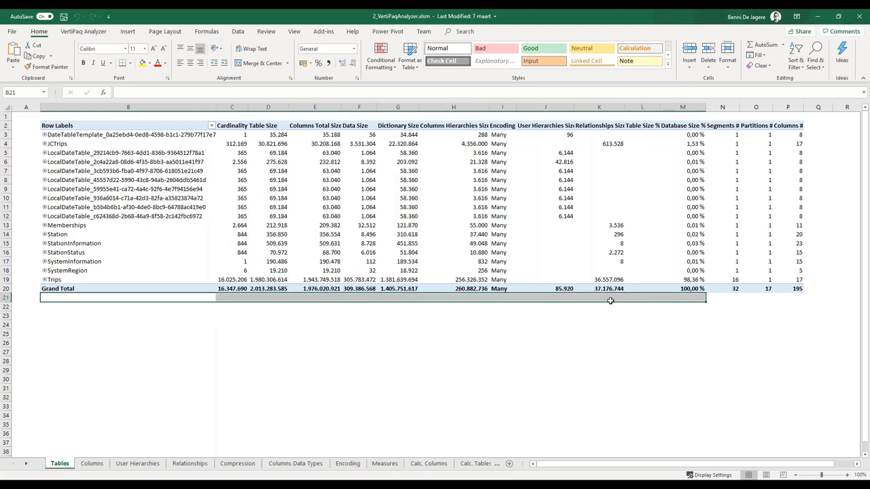
pyautogui.click(398, 279)
pyautogui.click(359, 244)
pyautogui.click(331, 326)
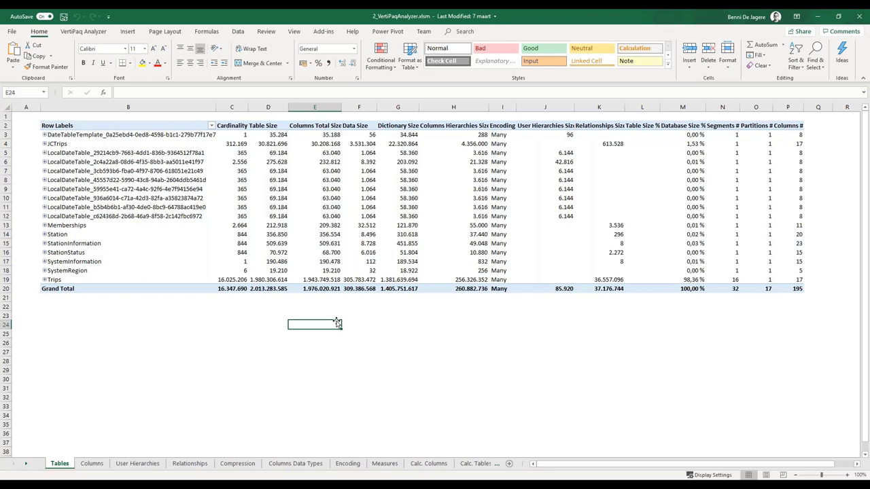
# Step: Expand the Trips table in the Tables pivot to list its columns and select the gender row label
pyautogui.click(57, 279)
pyautogui.click(178, 360)
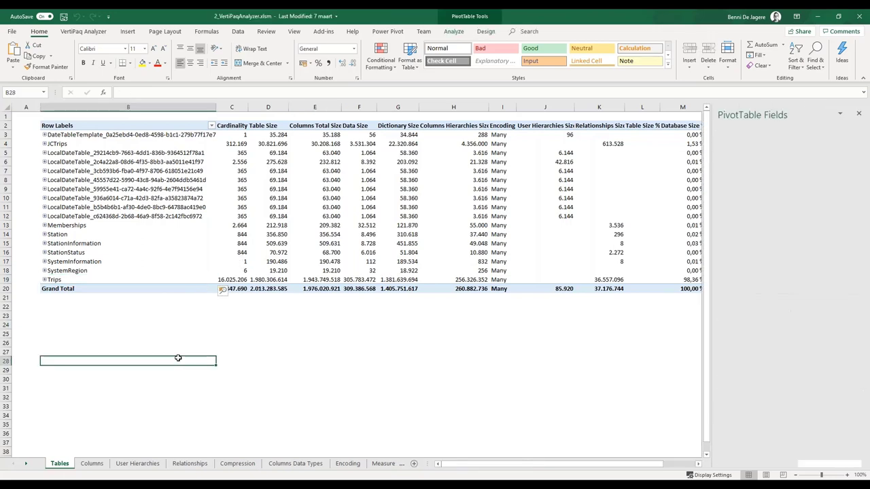
pyautogui.click(62, 280)
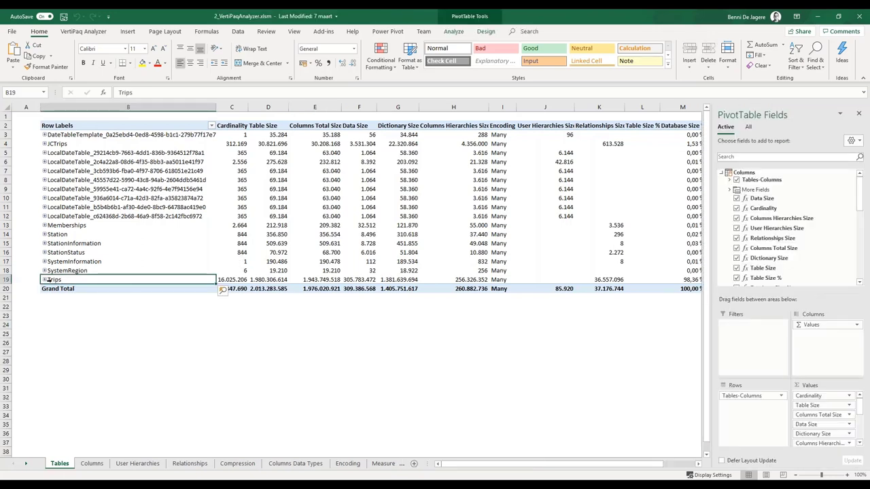
pyautogui.click(44, 279)
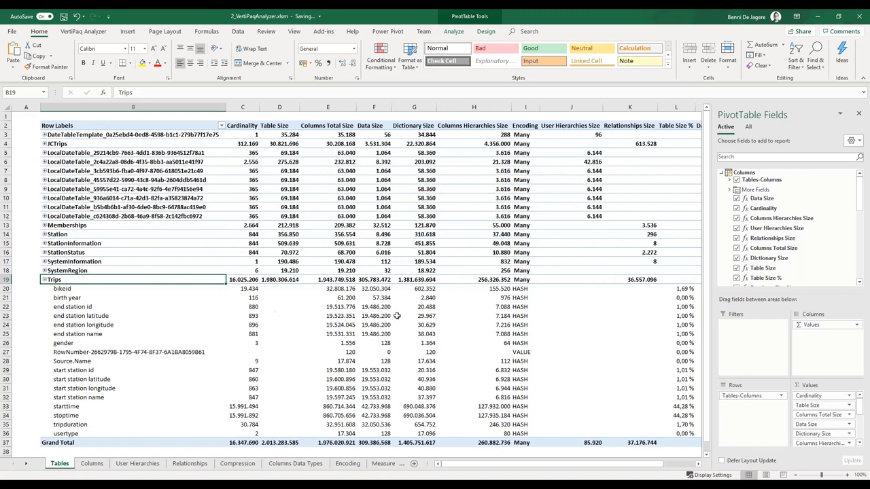
pyautogui.click(394, 314)
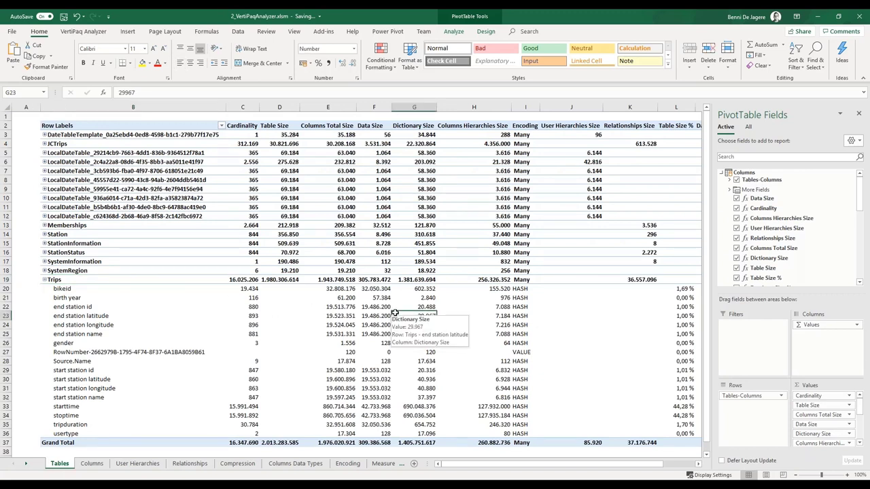
pyautogui.click(276, 345)
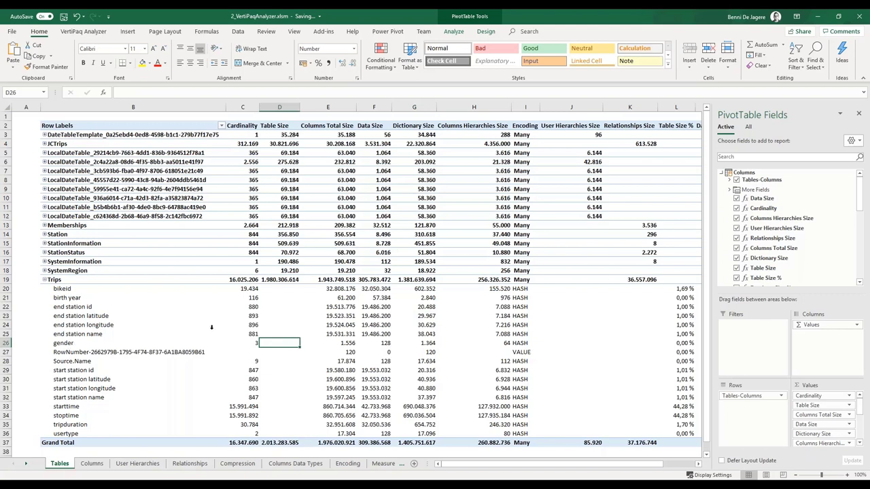
pyautogui.click(178, 345)
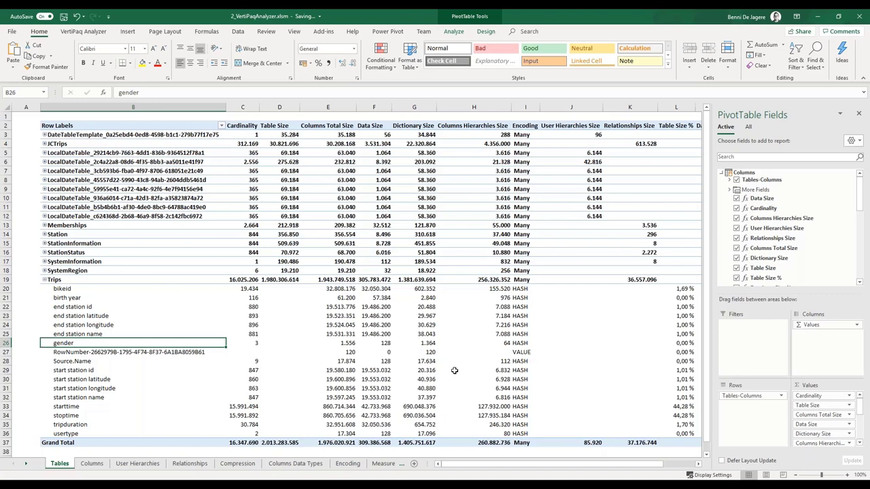
# Step: Select the Data Size and Dictionary Size columns from their headers to the Grand Total row for comparison
pyautogui.moveTo(362, 345)
pyautogui.moveTo(371, 126); pyautogui.dragTo(421, 442)
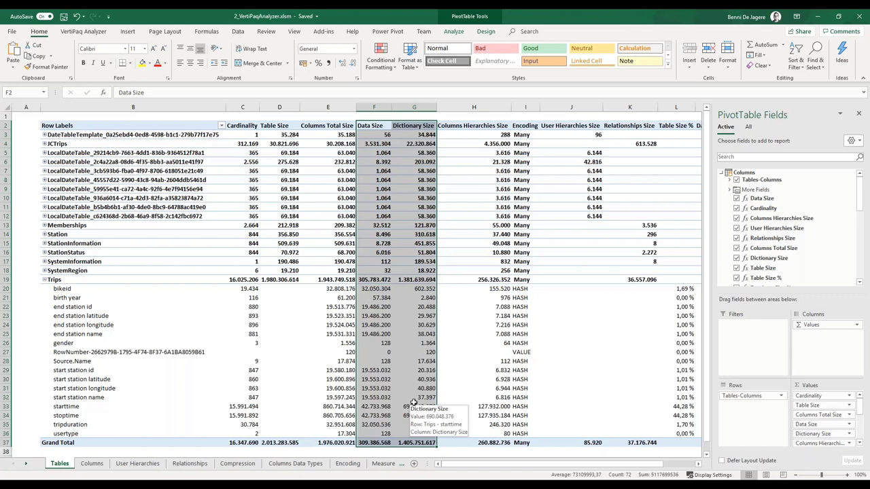
pyautogui.press('XF86AudioLowerVolume')
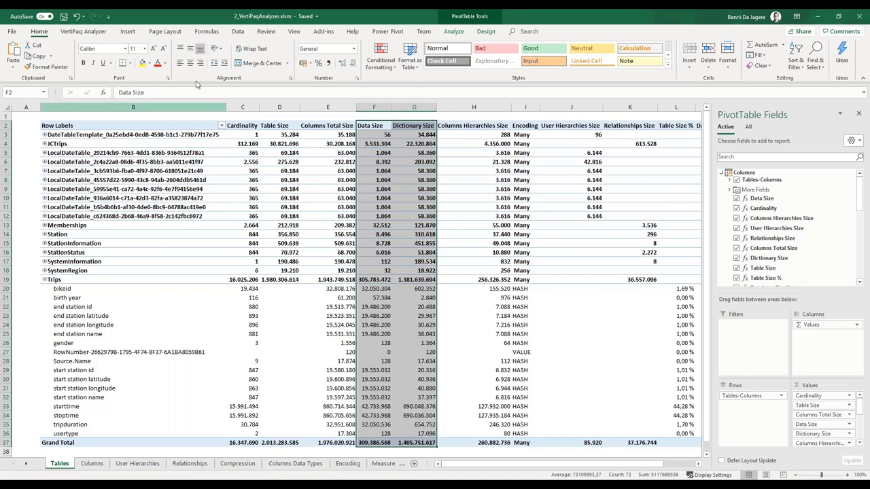
# Step: Compare the Cardinality of start station name, the Trips table, and the starttime and stoptime columns
pyautogui.click(250, 397)
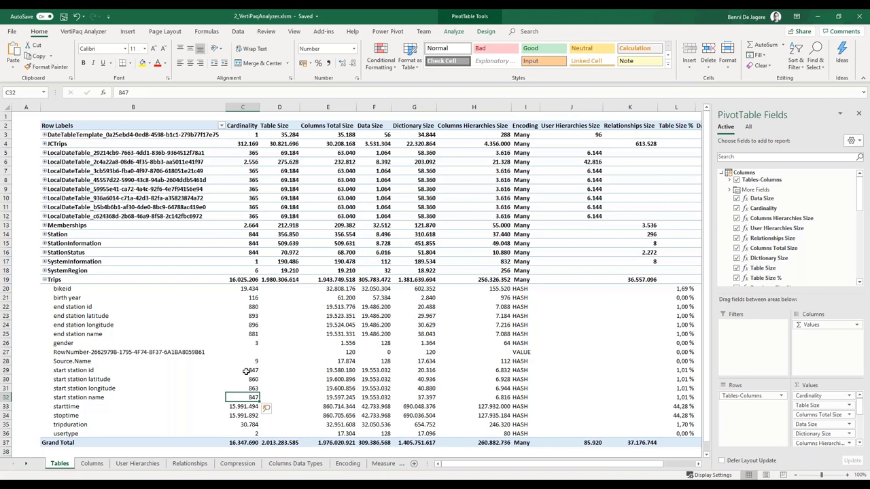
pyautogui.click(238, 280)
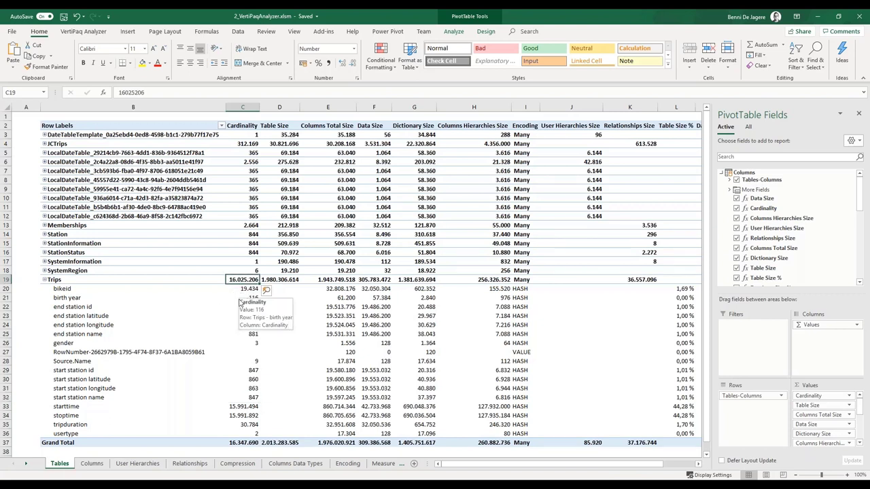
pyautogui.click(289, 397)
pyautogui.moveTo(115, 406); pyautogui.dragTo(248, 416)
pyautogui.moveTo(246, 374)
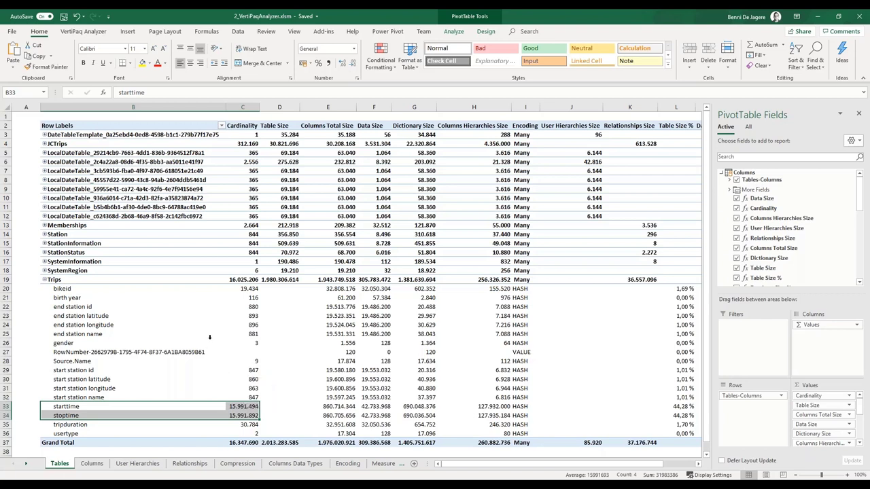
# Step: Check the Table Size % and Database Size % of the starttime and stoptime columns
pyautogui.moveTo(454, 466); pyautogui.dragTo(469, 467)
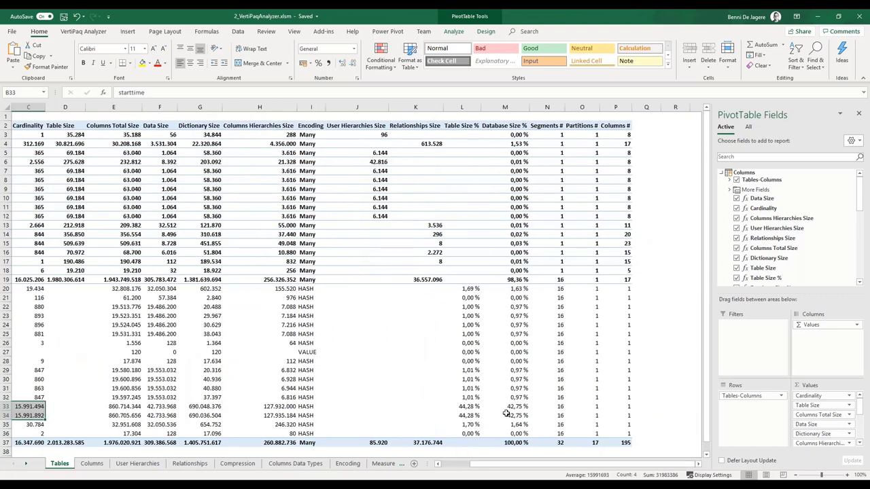
pyautogui.moveTo(505, 413); pyautogui.dragTo(463, 407)
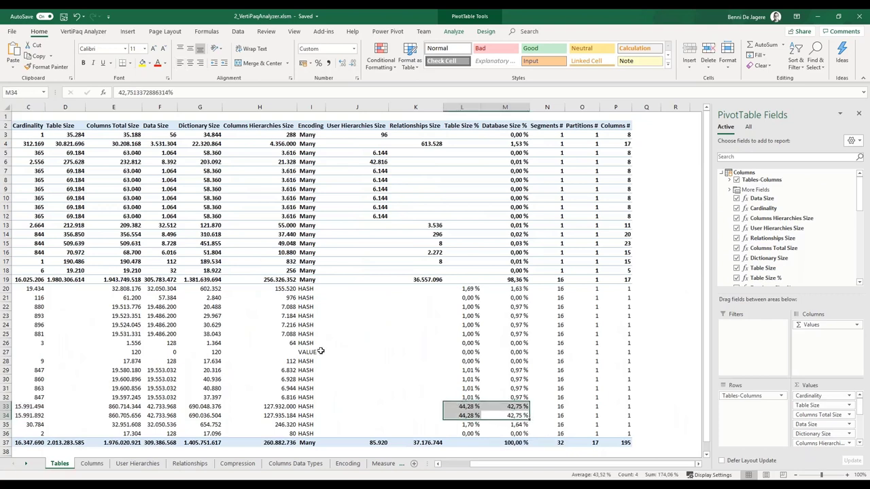
pyautogui.moveTo(341, 369)
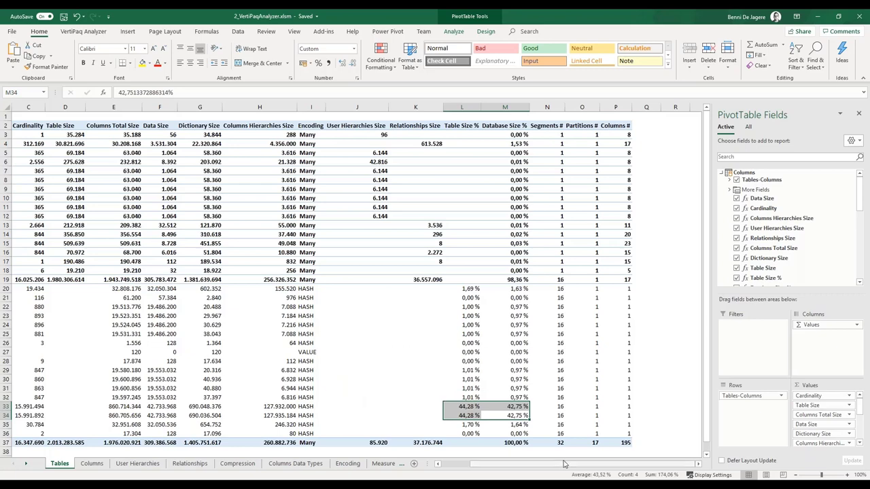
pyautogui.moveTo(554, 467); pyautogui.dragTo(517, 467)
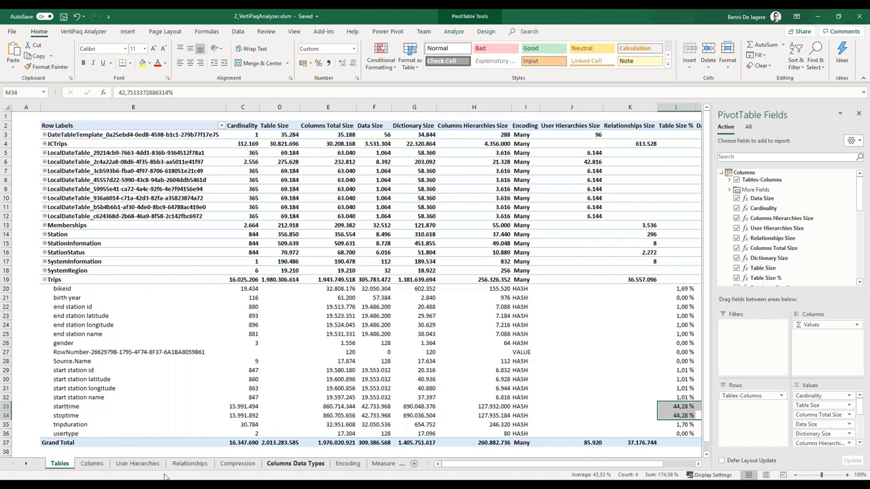
# Step: Open the Calc. Columns sheet and look through the DAX expressions of the automatic date table columns
pyautogui.click(27, 467)
pyautogui.click(27, 466)
pyautogui.click(27, 467)
pyautogui.click(27, 466)
pyautogui.click(27, 466)
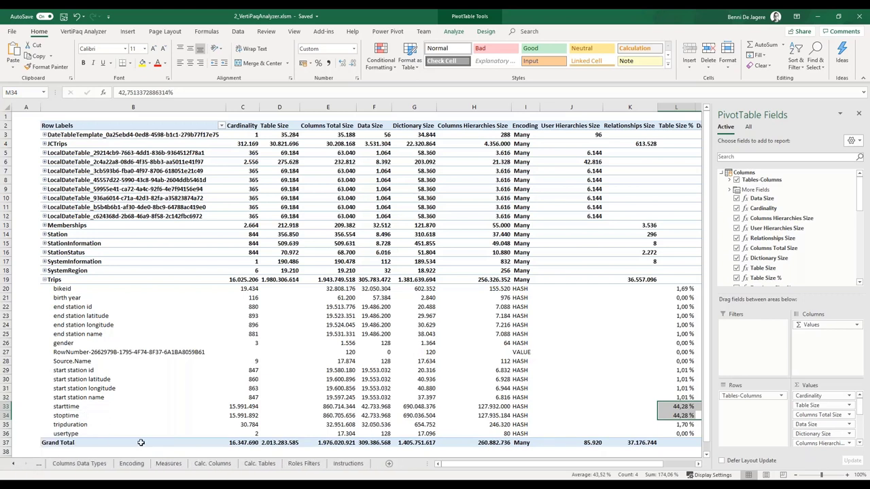
pyautogui.click(195, 465)
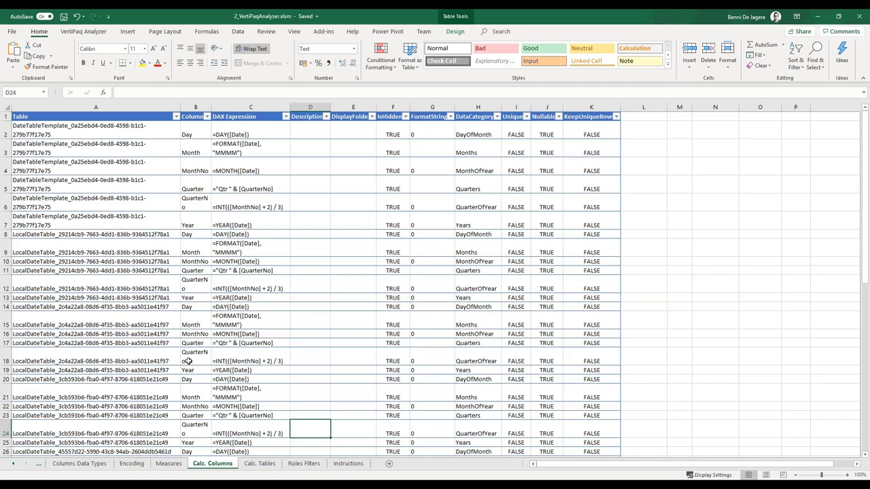
pyautogui.scroll(-9, 151, 249)
pyautogui.scroll(9, 151, 249)
pyautogui.click(310, 280)
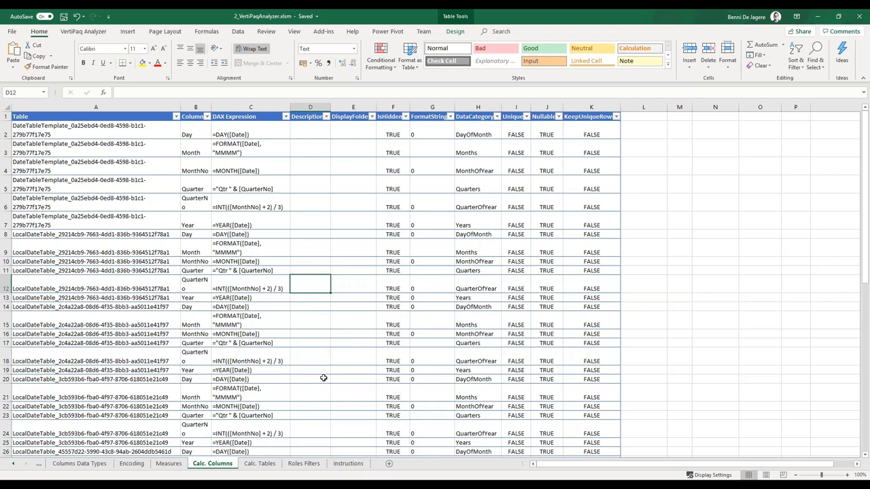
# Step: Switch to Power BI Desktop and open its Options to review the global Data Load settings, including auto date/time for new files
pyautogui.moveTo(485, 480)
pyautogui.click(476, 449)
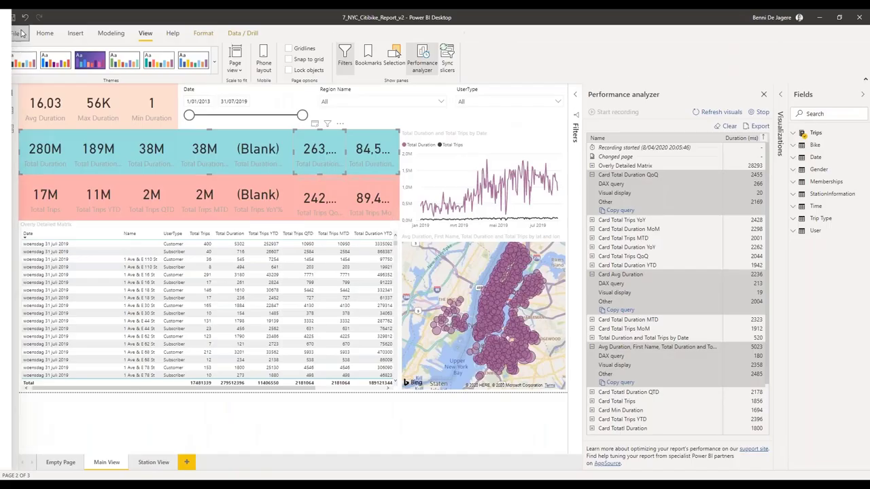
pyautogui.click(15, 32)
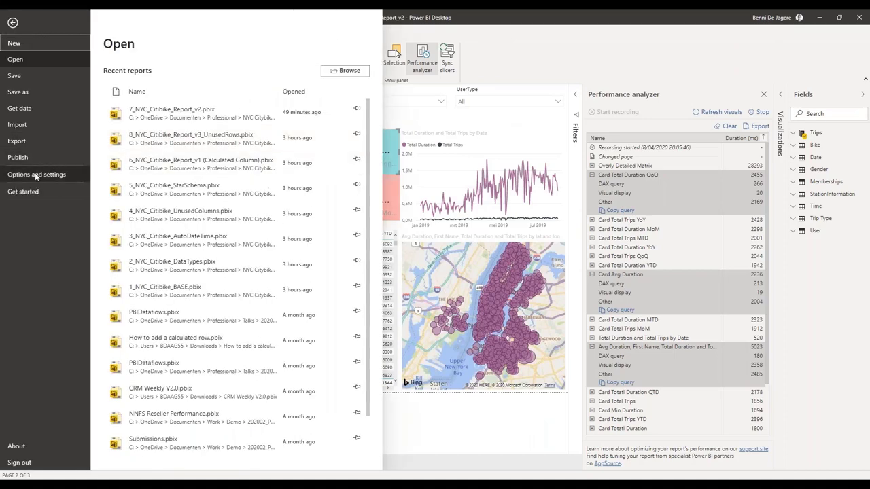
pyautogui.click(27, 174)
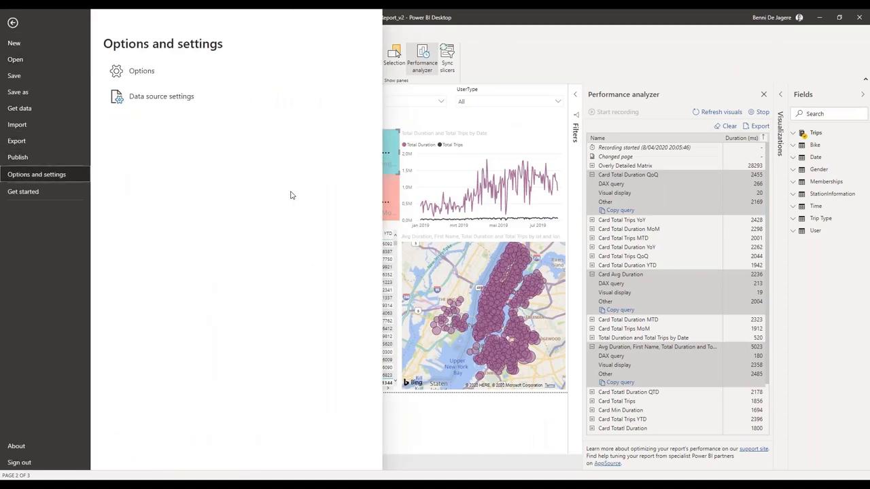
pyautogui.click(143, 72)
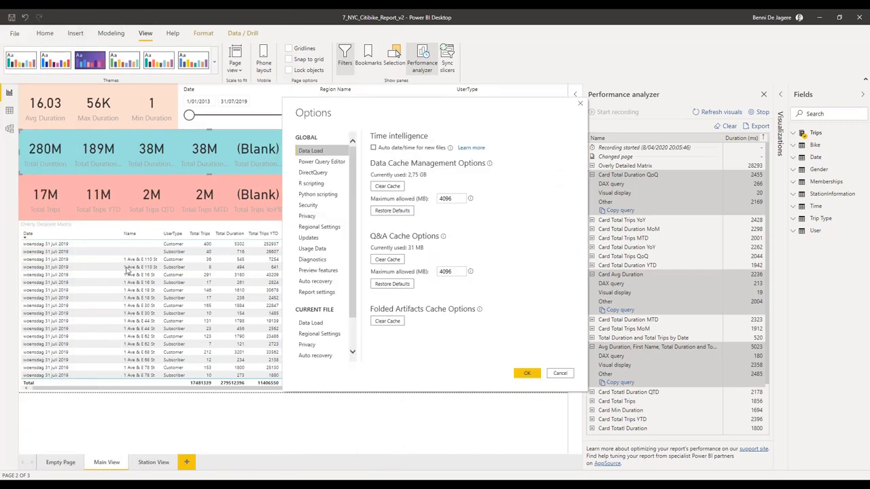
# Step: Review the global Preview features, including the enhanced metadata format for datasets, and close the Options dialog
pyautogui.click(315, 272)
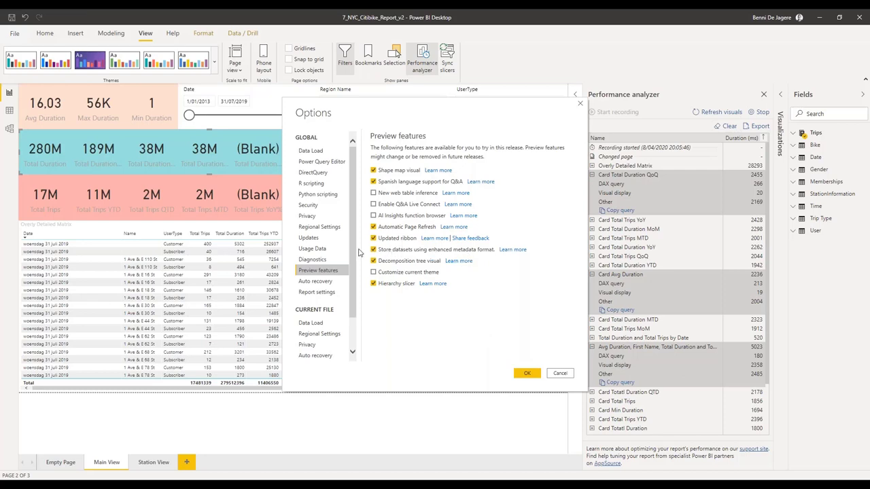
pyautogui.click(520, 375)
pyautogui.click(528, 374)
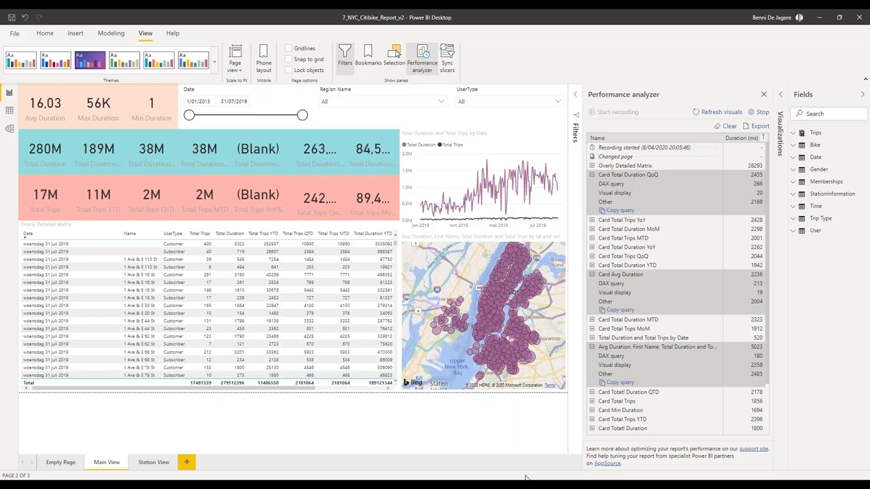
# Step: Switch to Tabular Editor, connect to the local instance of 7_NYC_Citibike_Report_v2.pbix and narrow the model tree
pyautogui.click(502, 63)
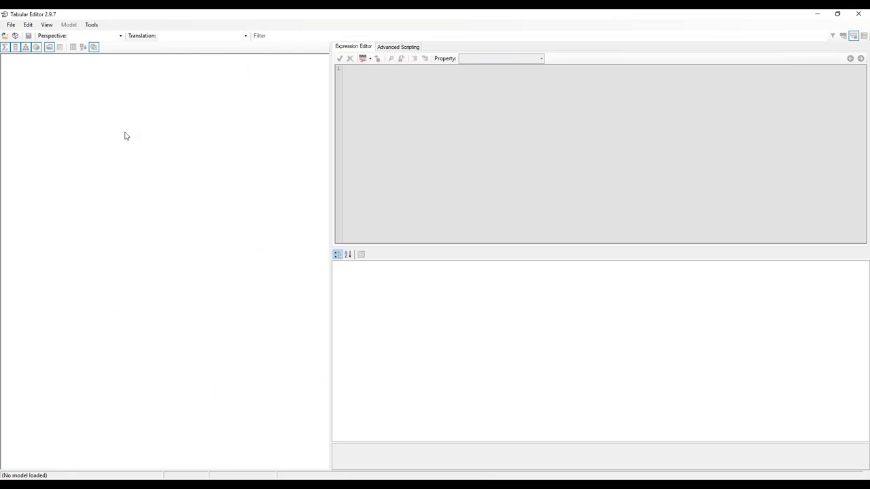
pyautogui.click(12, 25)
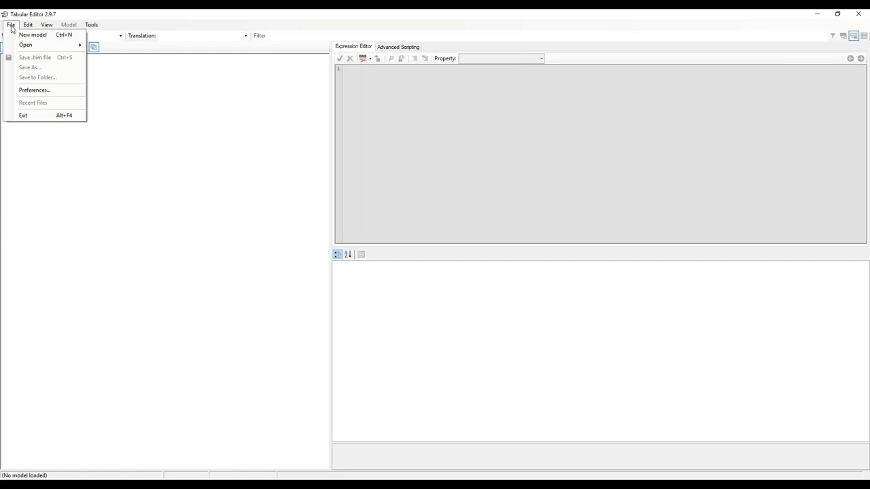
pyautogui.moveTo(26, 46)
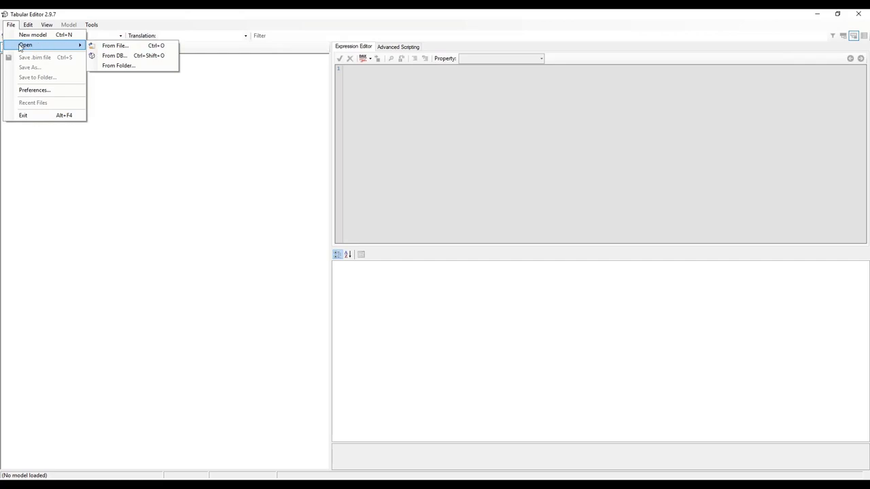
pyautogui.click(111, 56)
pyautogui.click(525, 226)
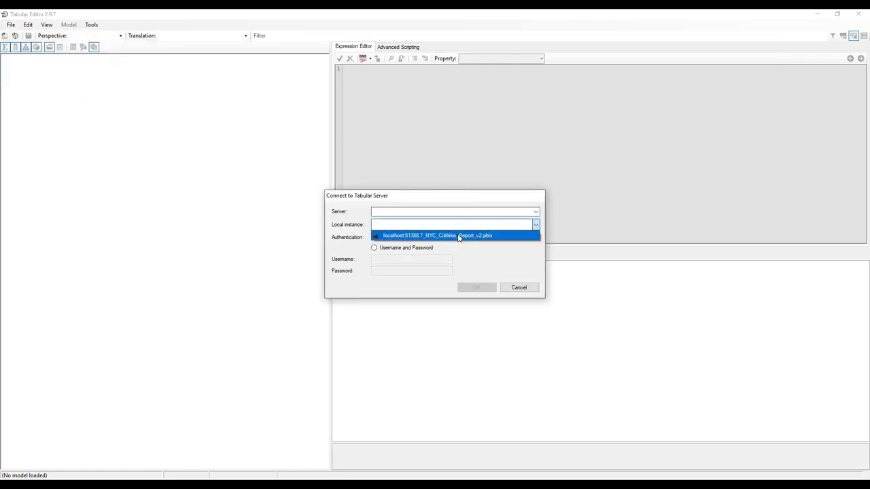
pyautogui.click(459, 236)
pyautogui.click(478, 288)
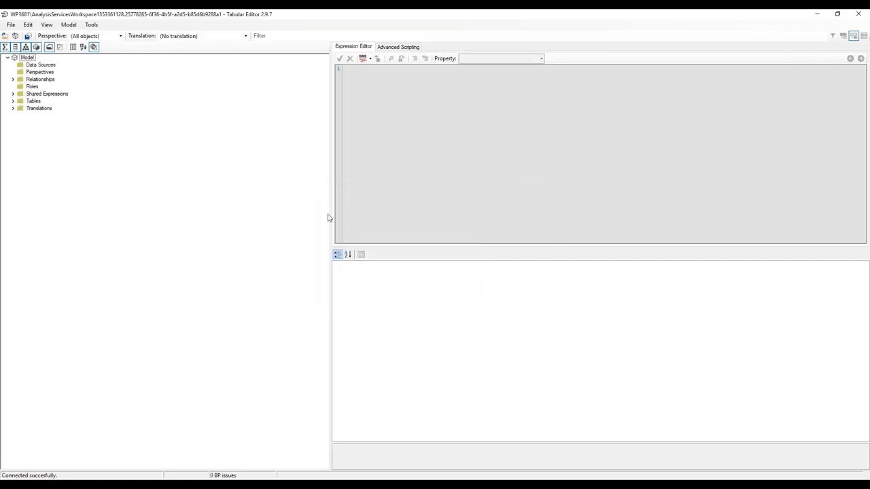
pyautogui.moveTo(329, 208); pyautogui.dragTo(113, 186)
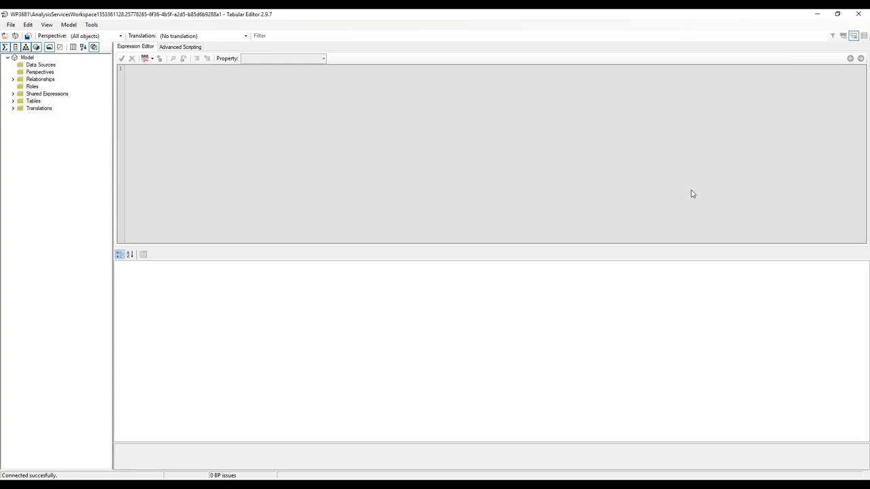
# Step: Add the local rule file BPARules.json from the Talks subfolder 20200408_PowerBIDaysNetherlands to the Best Practice rule collections
pyautogui.click(95, 26)
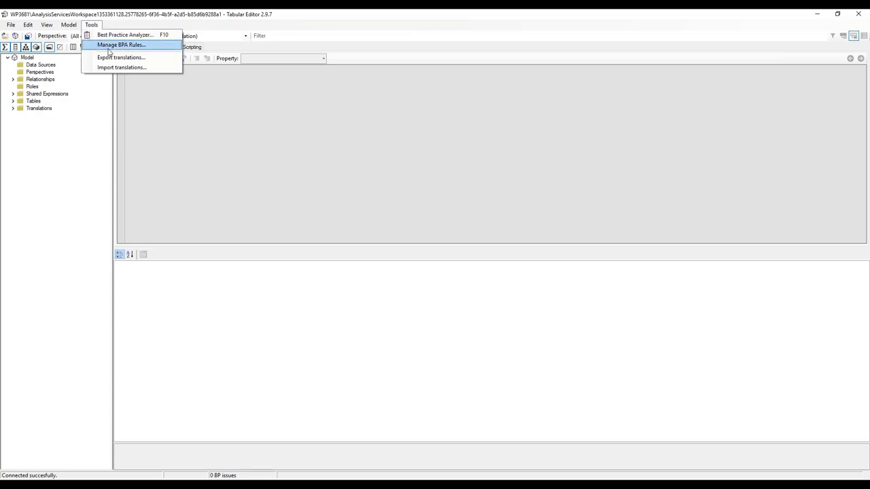
pyautogui.click(109, 46)
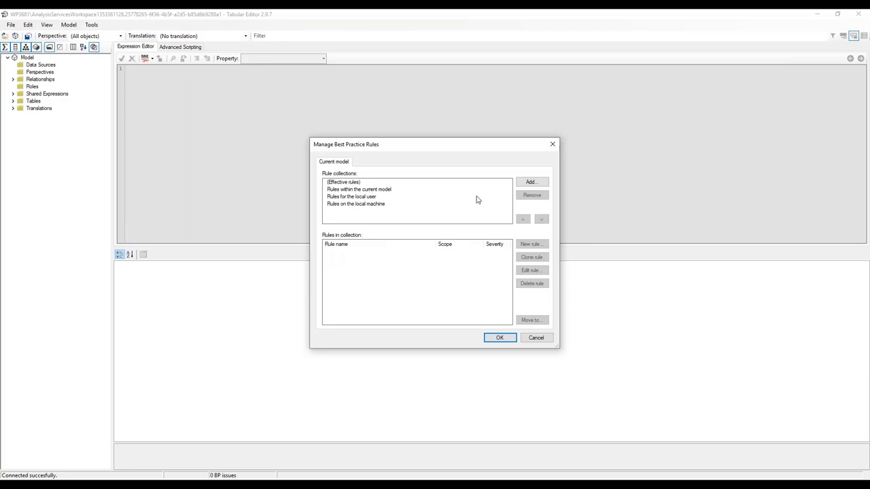
pyautogui.click(527, 183)
pyautogui.click(422, 248)
pyautogui.click(416, 273)
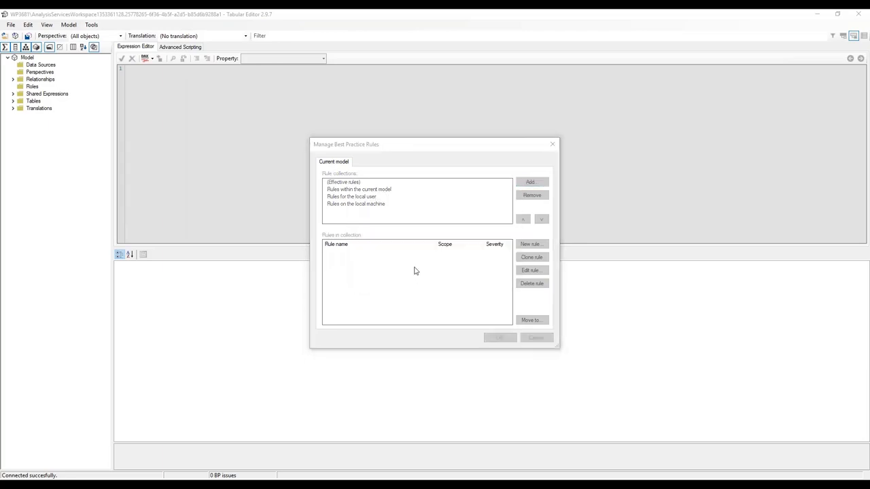
pyautogui.scroll(2, 32, 113)
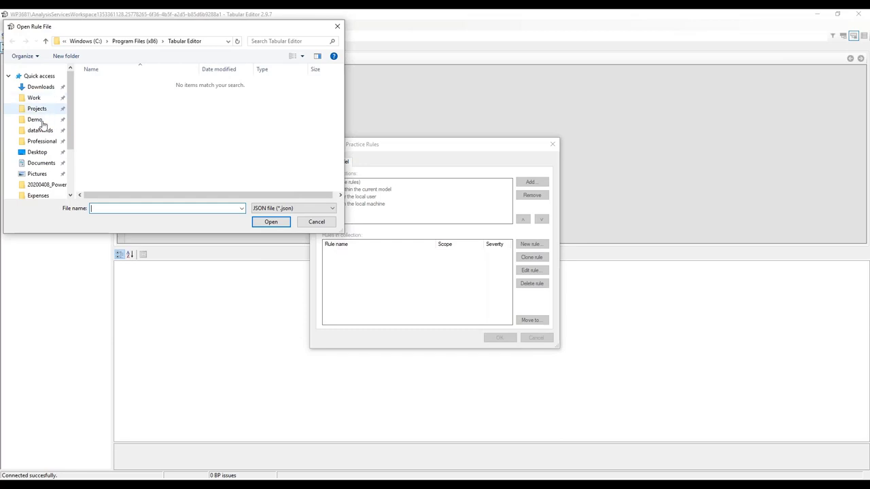
pyautogui.click(42, 140)
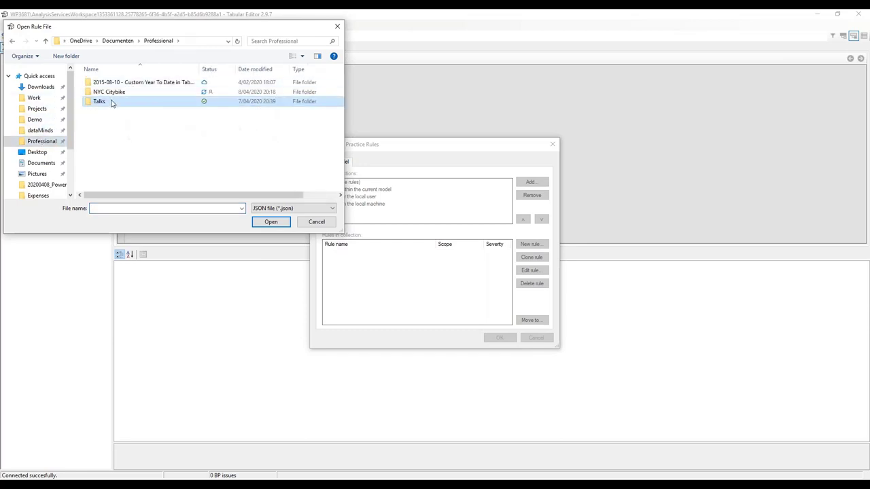
pyautogui.doubleClick(111, 101)
pyautogui.scroll(-1, 152, 140)
pyautogui.scroll(-1, 152, 140)
pyautogui.doubleClick(143, 186)
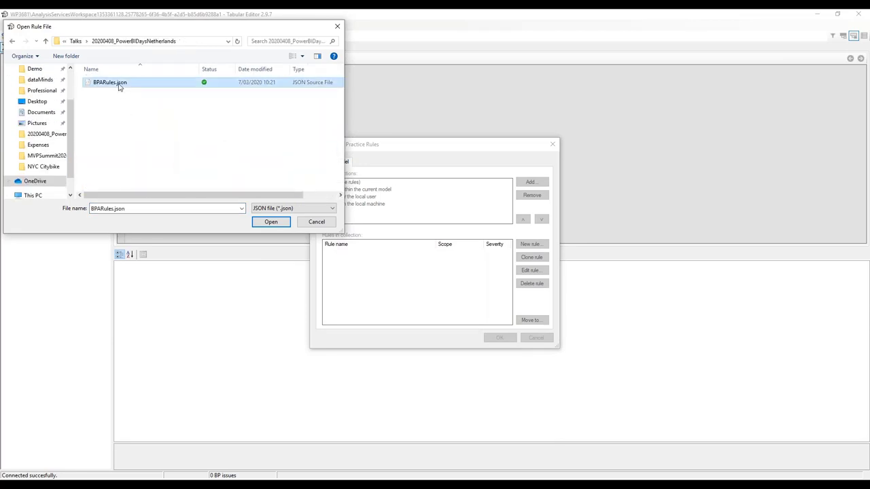
pyautogui.doubleClick(120, 85)
# Step: Look through the rules in the BPARules.json collection in an enlarged dialog and accept the rule collections
pyautogui.click(406, 196)
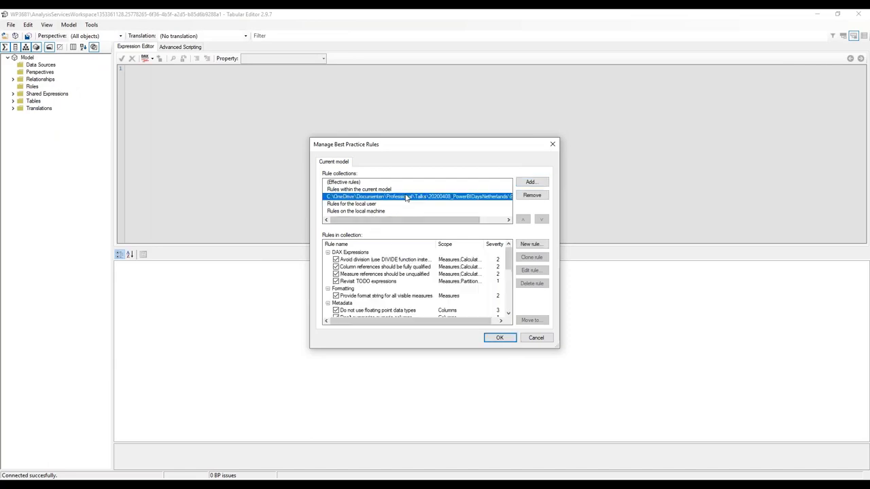
pyautogui.scroll(-2, 445, 282)
pyautogui.scroll(1, 442, 279)
pyautogui.moveTo(556, 347); pyautogui.dragTo(675, 426)
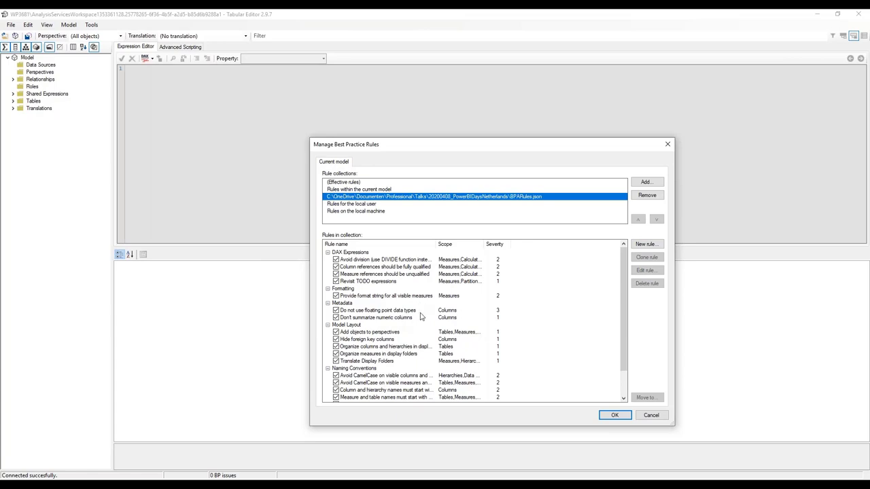
pyautogui.moveTo(452, 147); pyautogui.dragTo(379, 96)
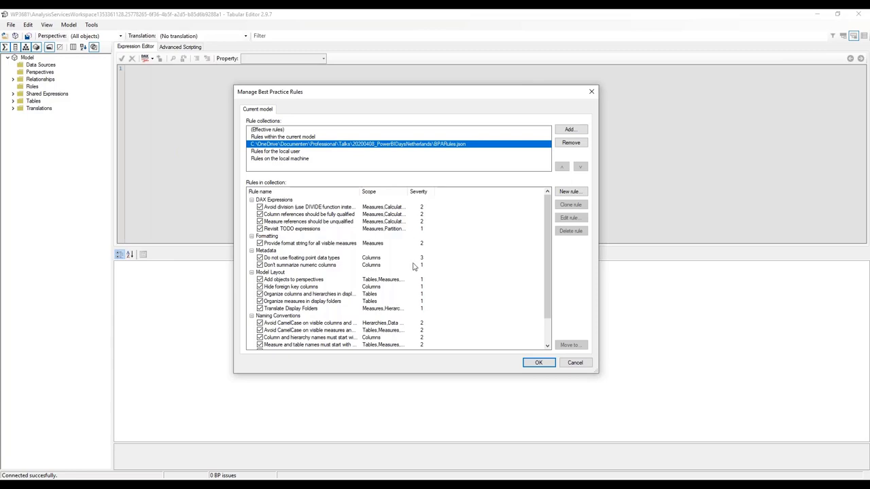
pyautogui.click(536, 363)
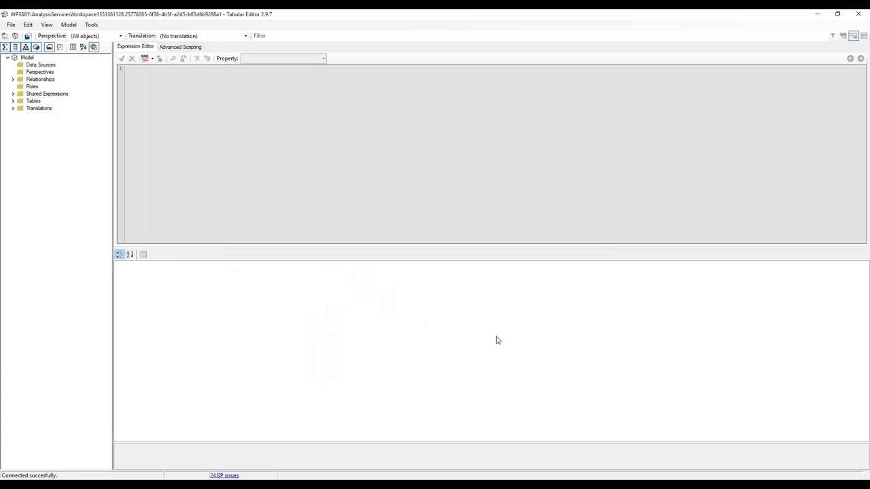
# Step: Expand the model's relationships, tables and the Trips table, and view the expression of the Total Trips YTD measure
pyautogui.click(12, 80)
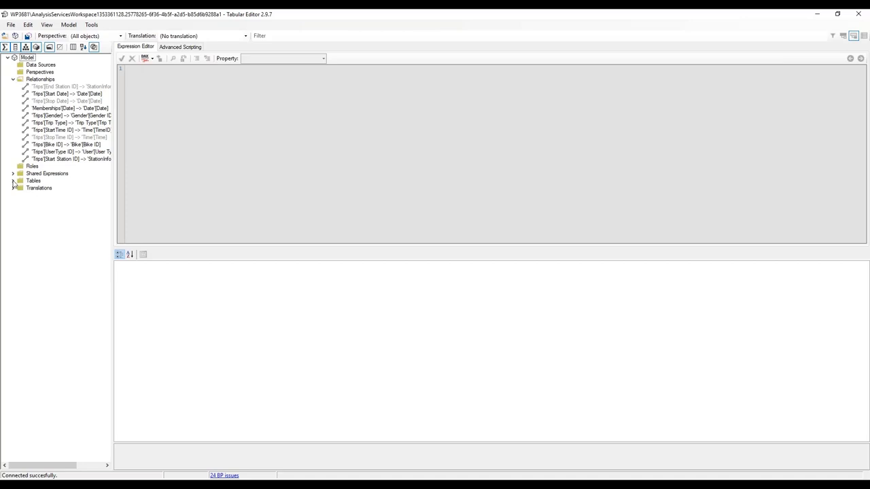
pyautogui.click(12, 181)
pyautogui.click(46, 202)
pyautogui.click(19, 195)
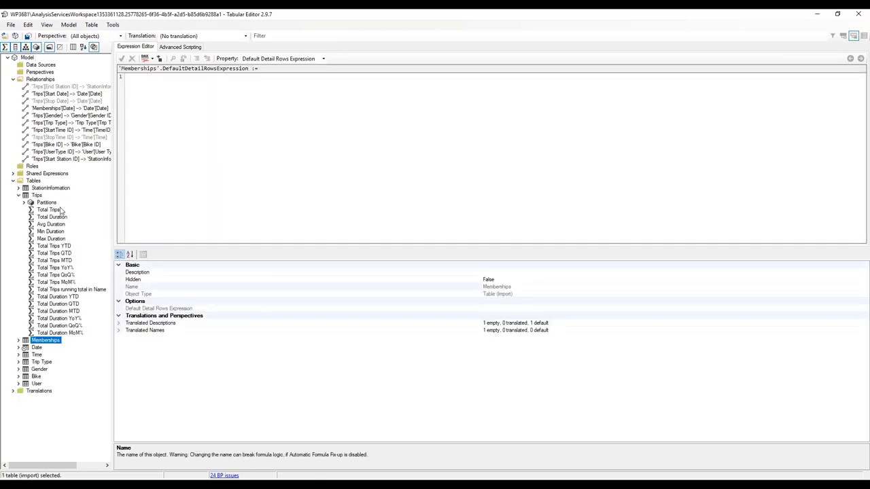
pyautogui.click(51, 231)
pyautogui.click(54, 246)
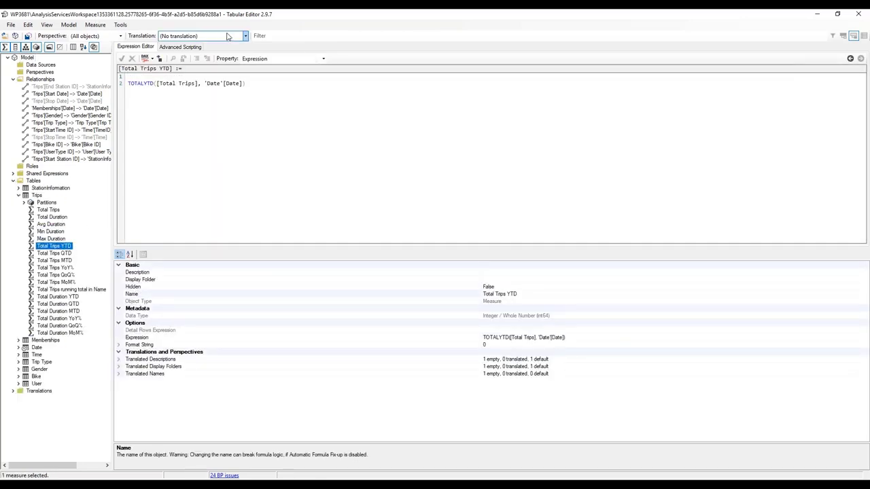
# Step: Run the Best Practice Analyzer on the model and enlarge its window to read the listed rule violations
pyautogui.click(120, 24)
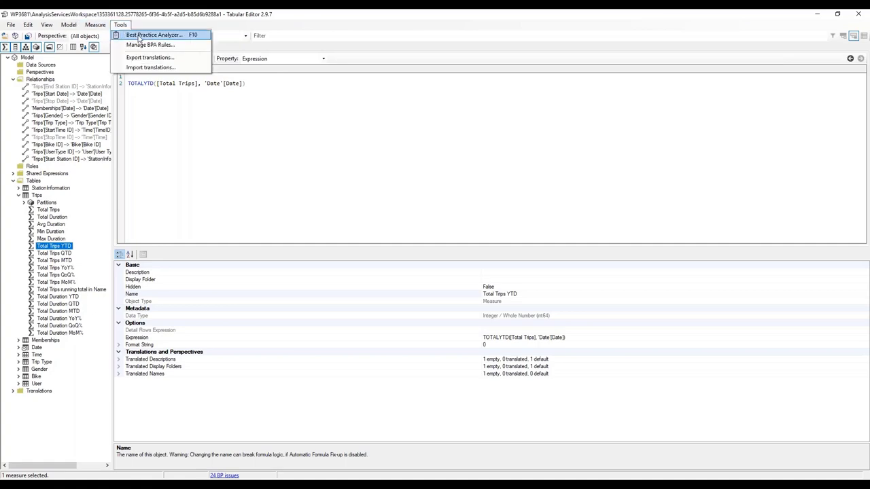
pyautogui.click(139, 38)
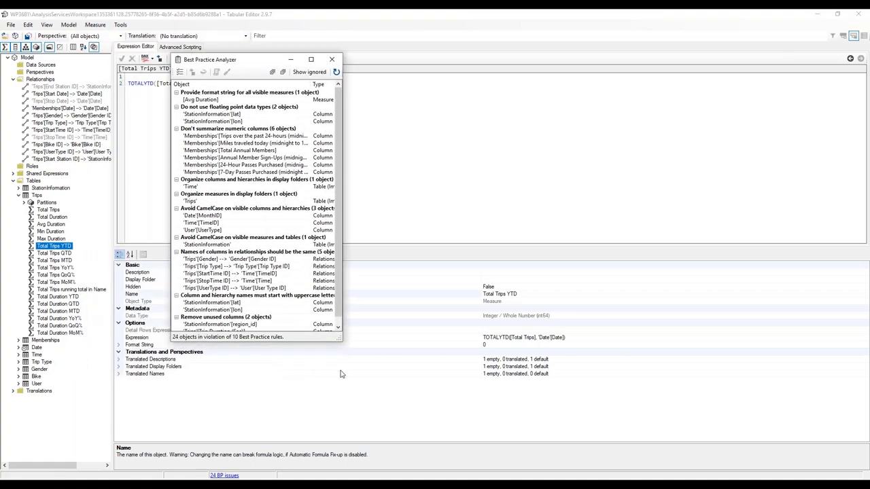
pyautogui.moveTo(341, 338); pyautogui.dragTo(626, 447)
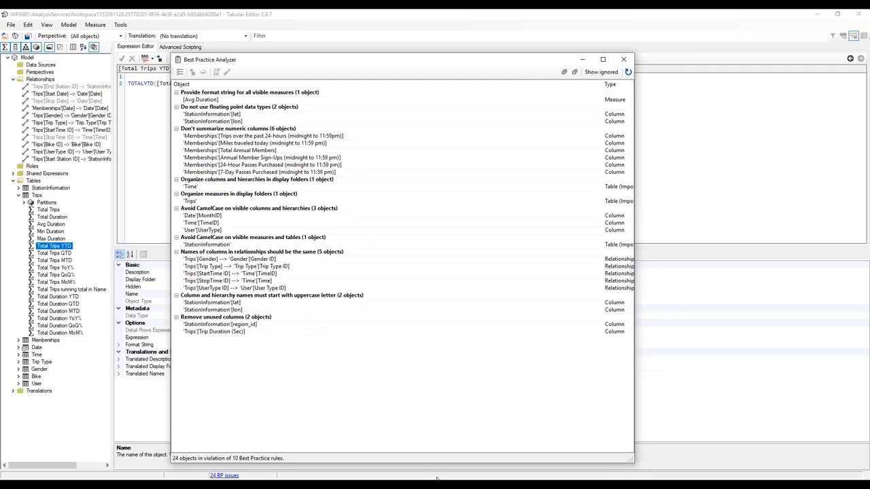
# Step: Switch to the 2_VertiPaqAnalyzer.xlsm workbook in Excel, open its Power Pivot data model and edit the existing SSAS connection
pyautogui.click(430, 452)
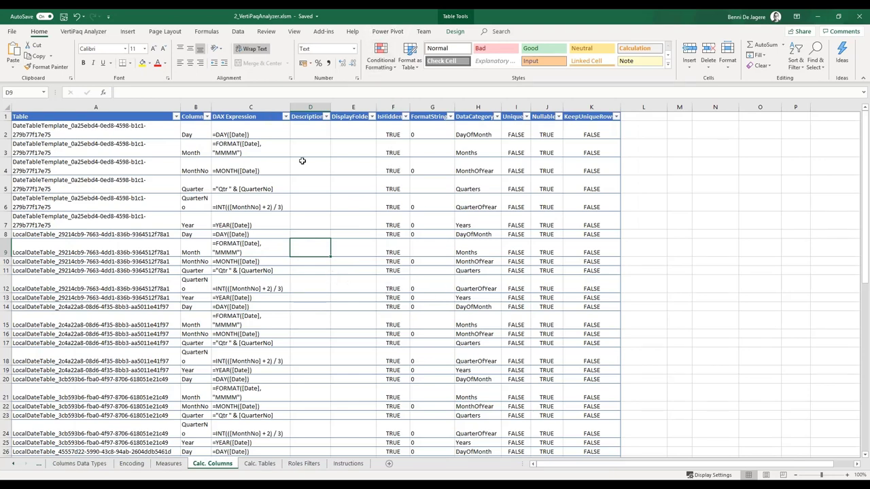
pyautogui.click(387, 31)
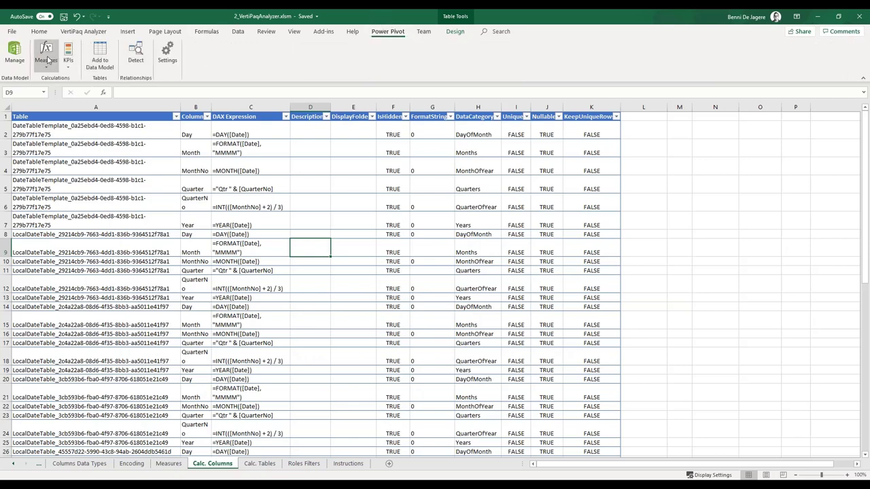
pyautogui.click(14, 55)
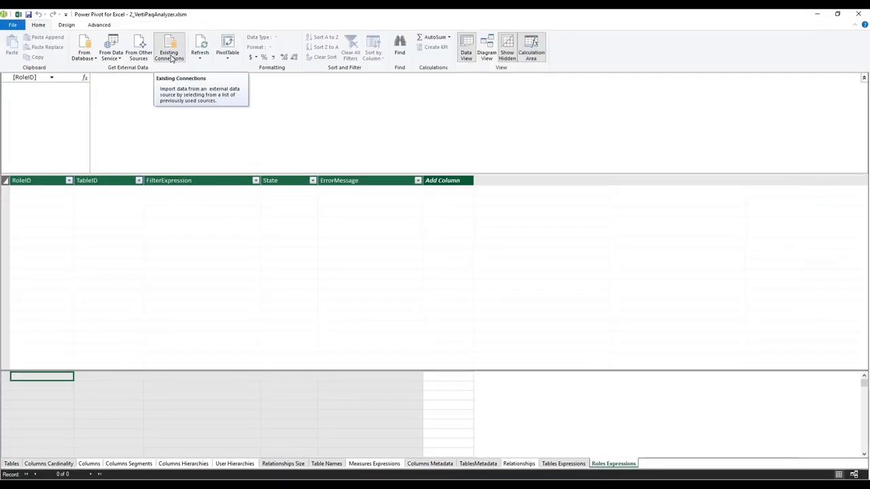
pyautogui.click(171, 57)
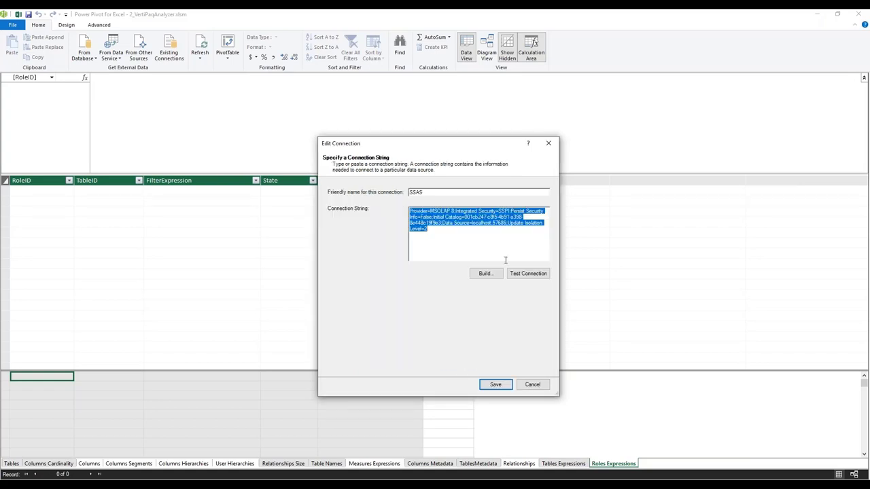
# Step: Open the builder for the SSAS connection string and look up the report model's local server port in DAX Studio
pyautogui.click(485, 273)
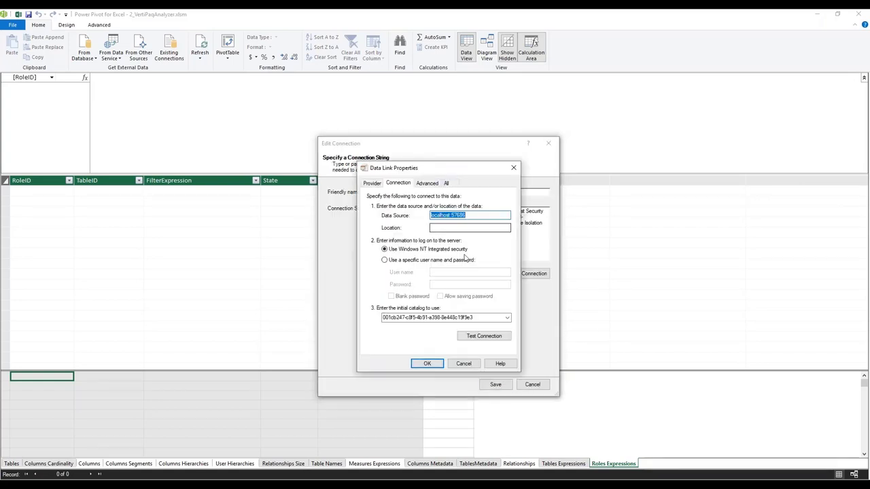
pyautogui.click(439, 215)
pyautogui.click(460, 217)
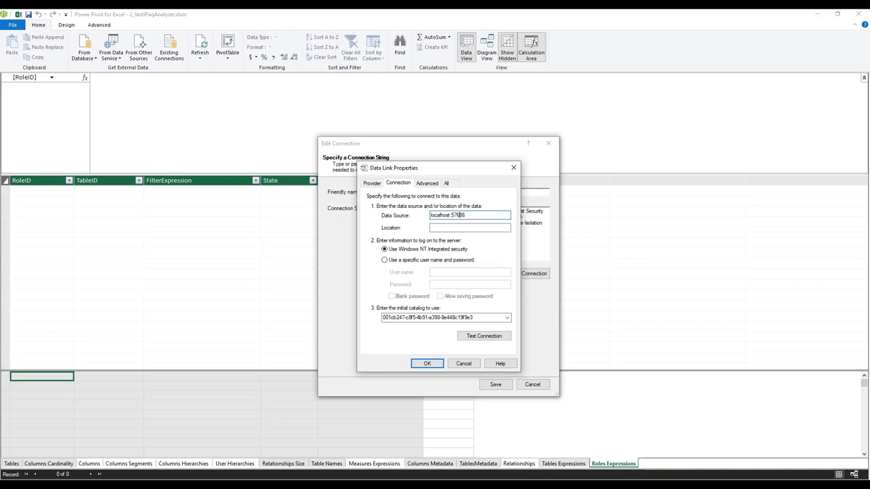
pyautogui.moveTo(499, 488)
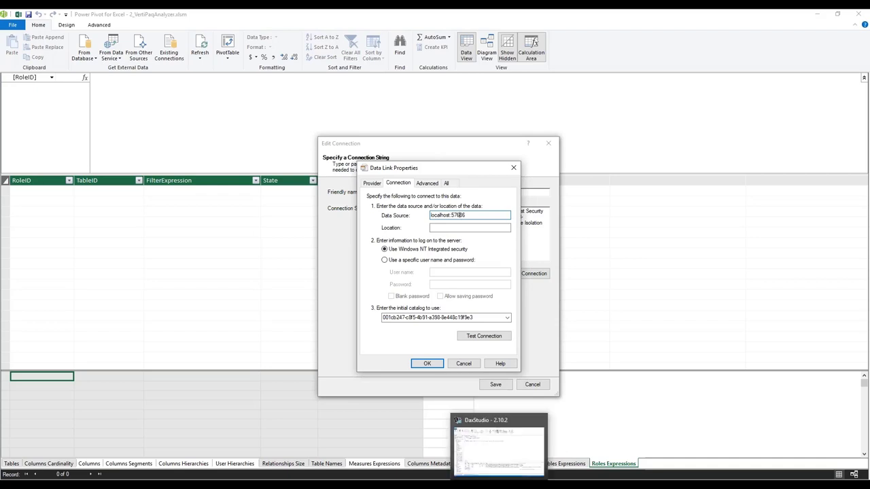
pyautogui.click(499, 449)
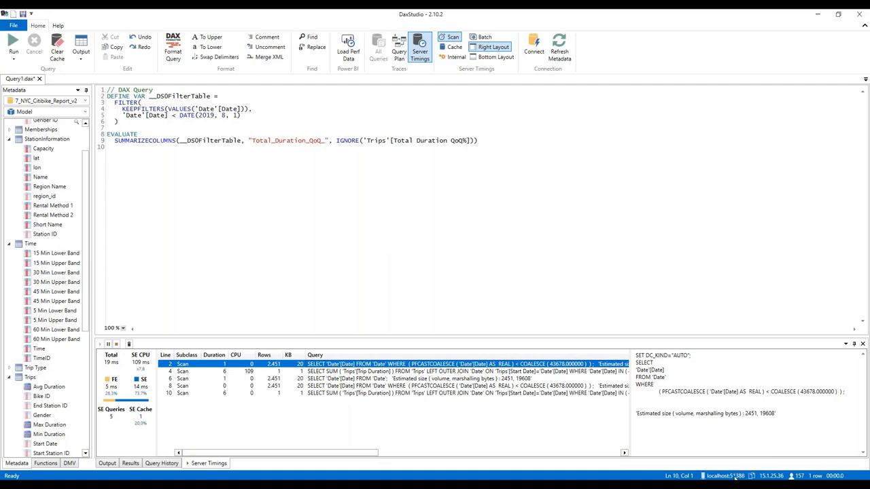
pyautogui.rightClick(735, 478)
pyautogui.press('Escape')
pyautogui.moveTo(433, 486)
pyautogui.click(475, 452)
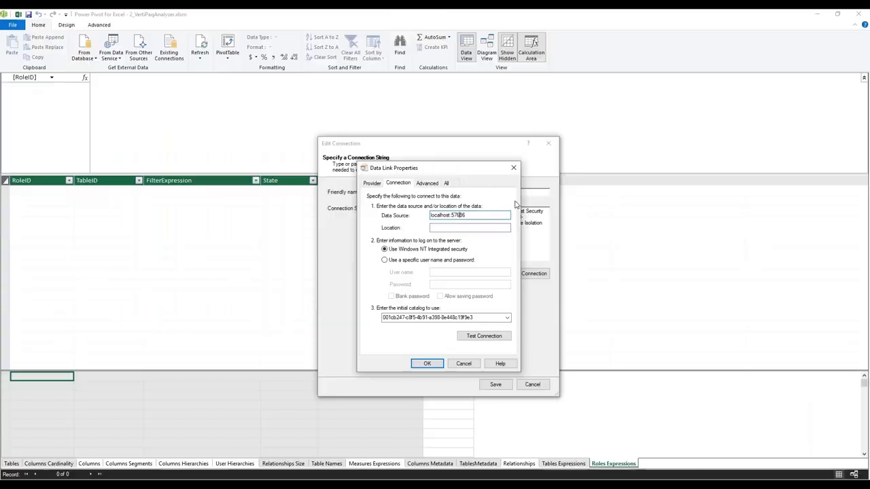
# Step: Set the connection's data source to localhost:51388, select the model's database as the initial catalog and test the connection
pyautogui.moveTo(452, 215); pyautogui.dragTo(485, 216)
pyautogui.write('1388')
pyautogui.click(506, 317)
pyautogui.click(469, 327)
pyautogui.click(483, 336)
pyautogui.click(472, 282)
pyautogui.click(427, 364)
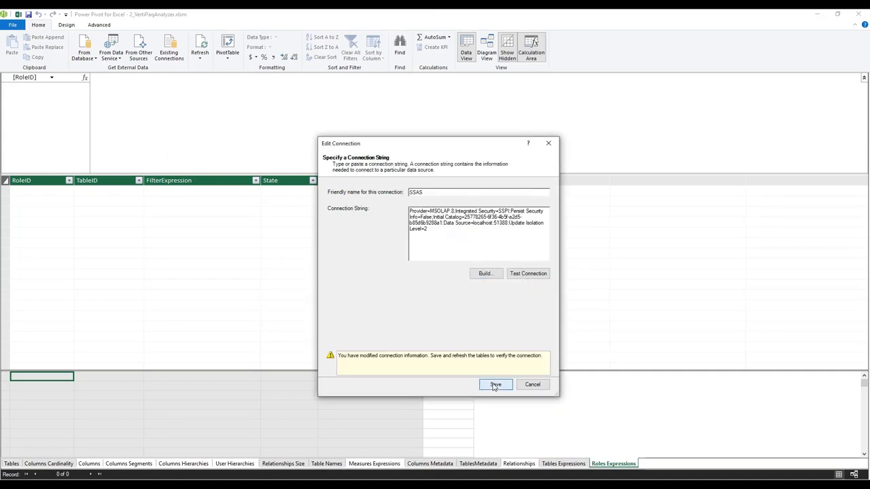
# Step: Save the modified SSAS connection, close the existing connections list and switch to the TroubleshootingPowerBIReportPerformance.pptx presentation in PowerPoint
pyautogui.click(496, 384)
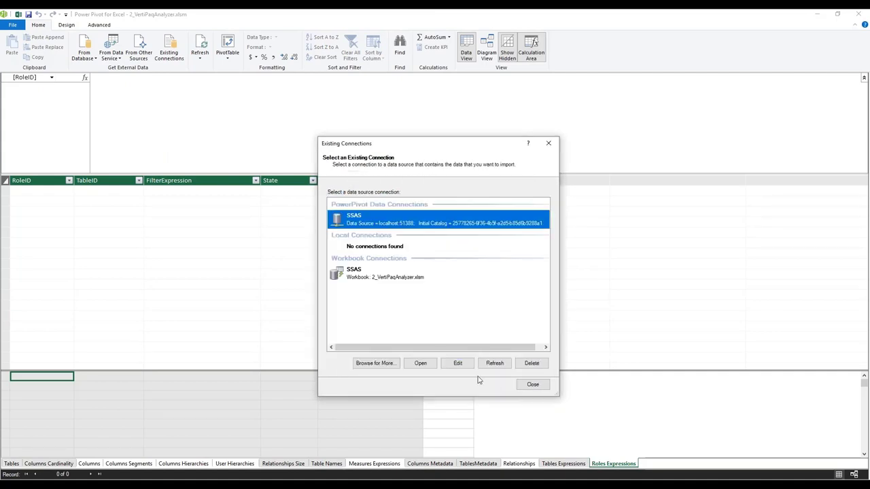
pyautogui.click(533, 385)
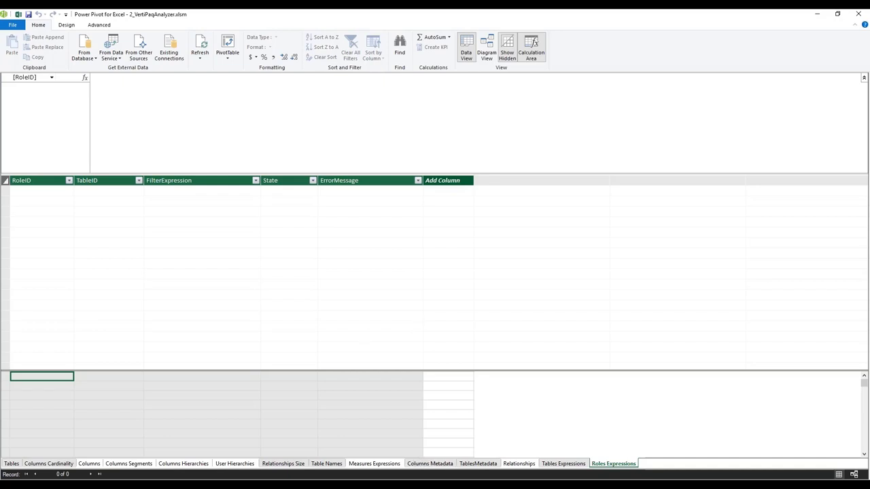
pyautogui.hotkey('alt', 'Tab')
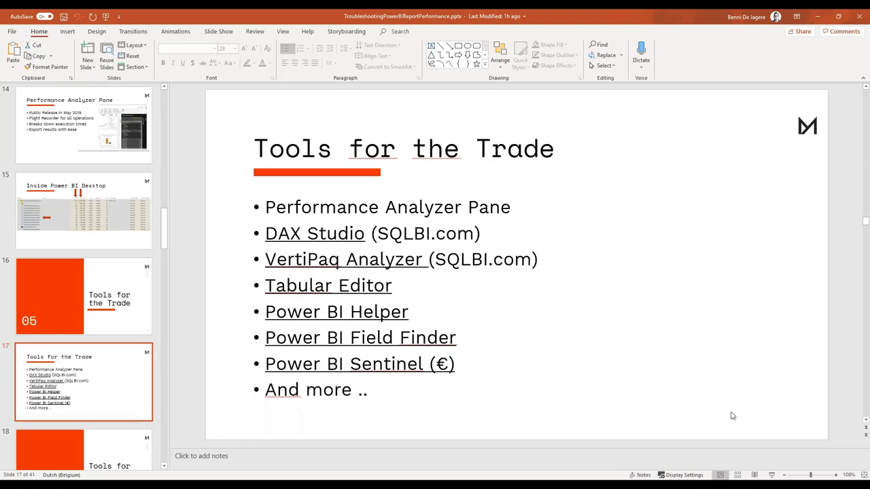